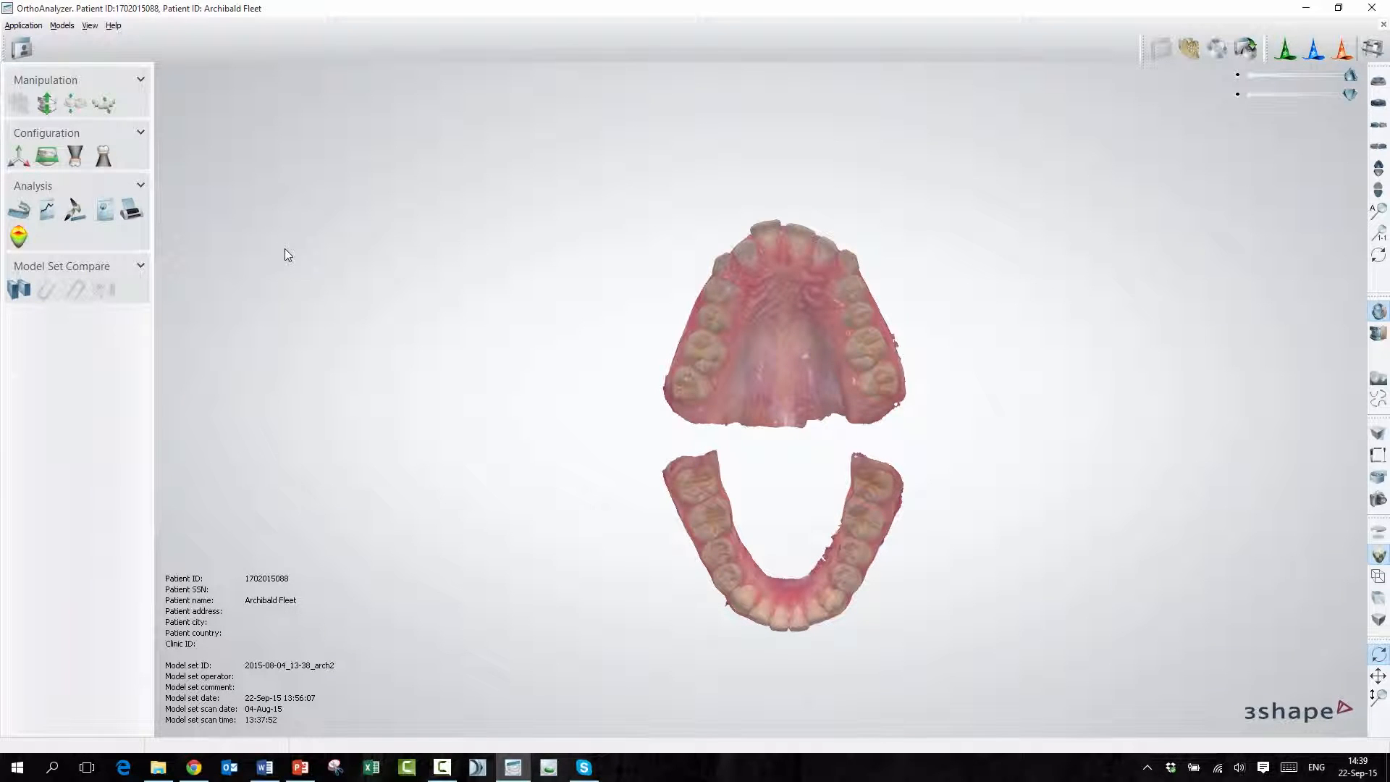
Start the dental arch analysis and add a new set of ideal arches with the suggested date-and-time name.
click(21, 210)
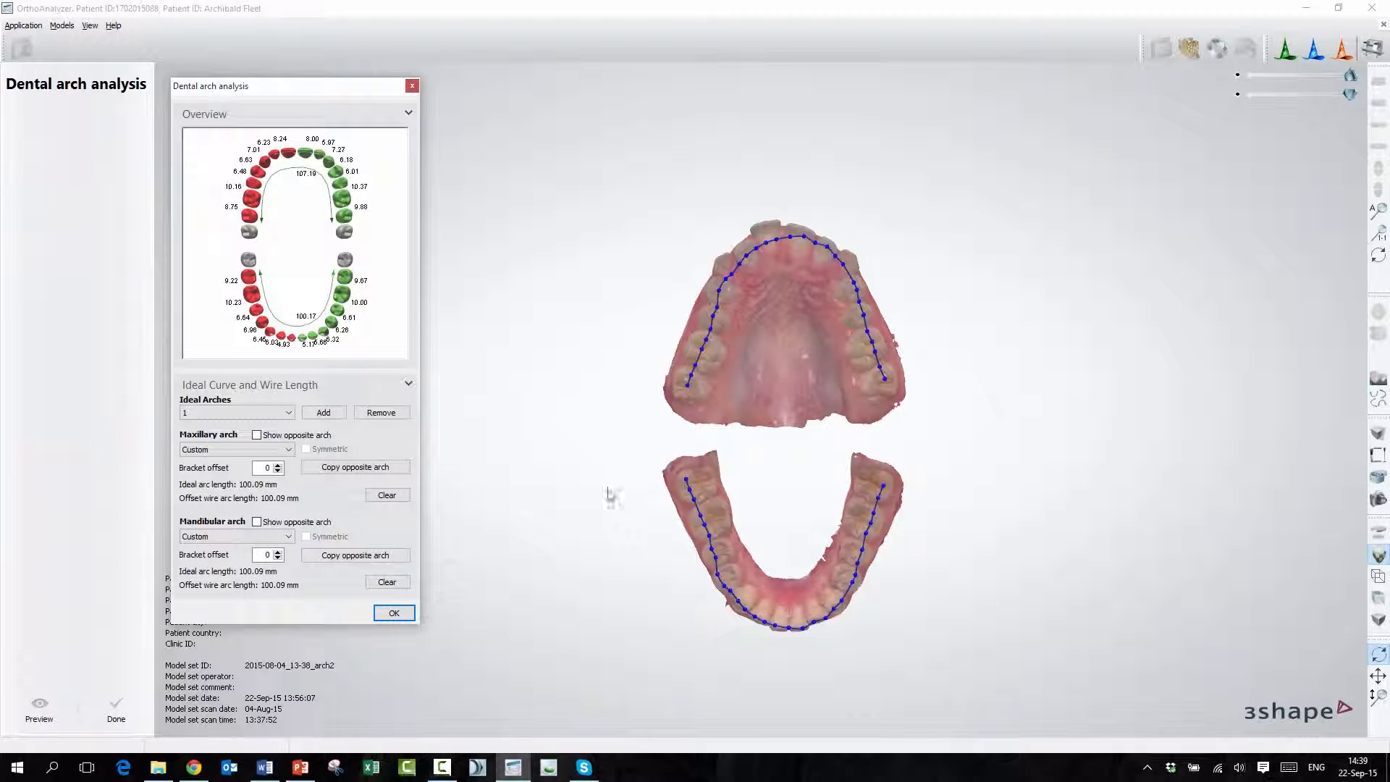
click(327, 413)
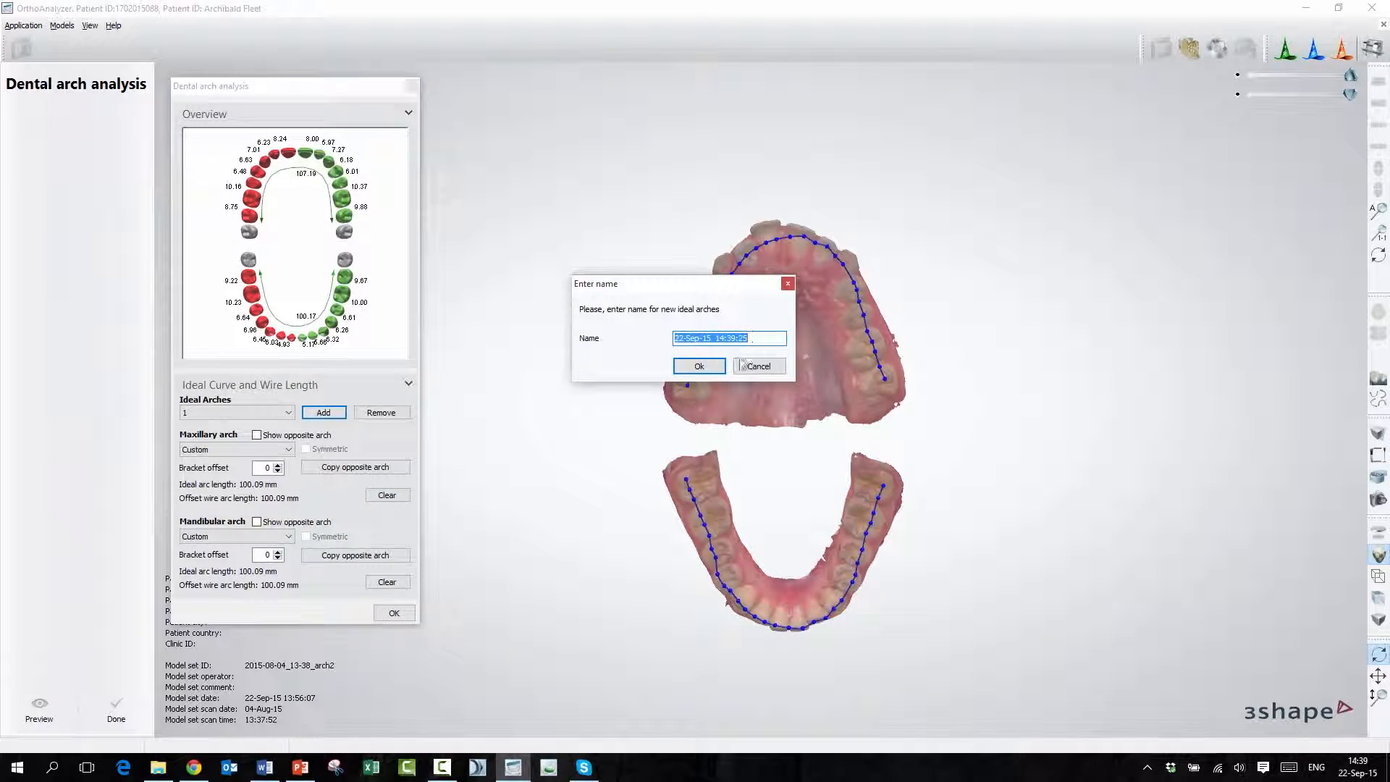
click(699, 367)
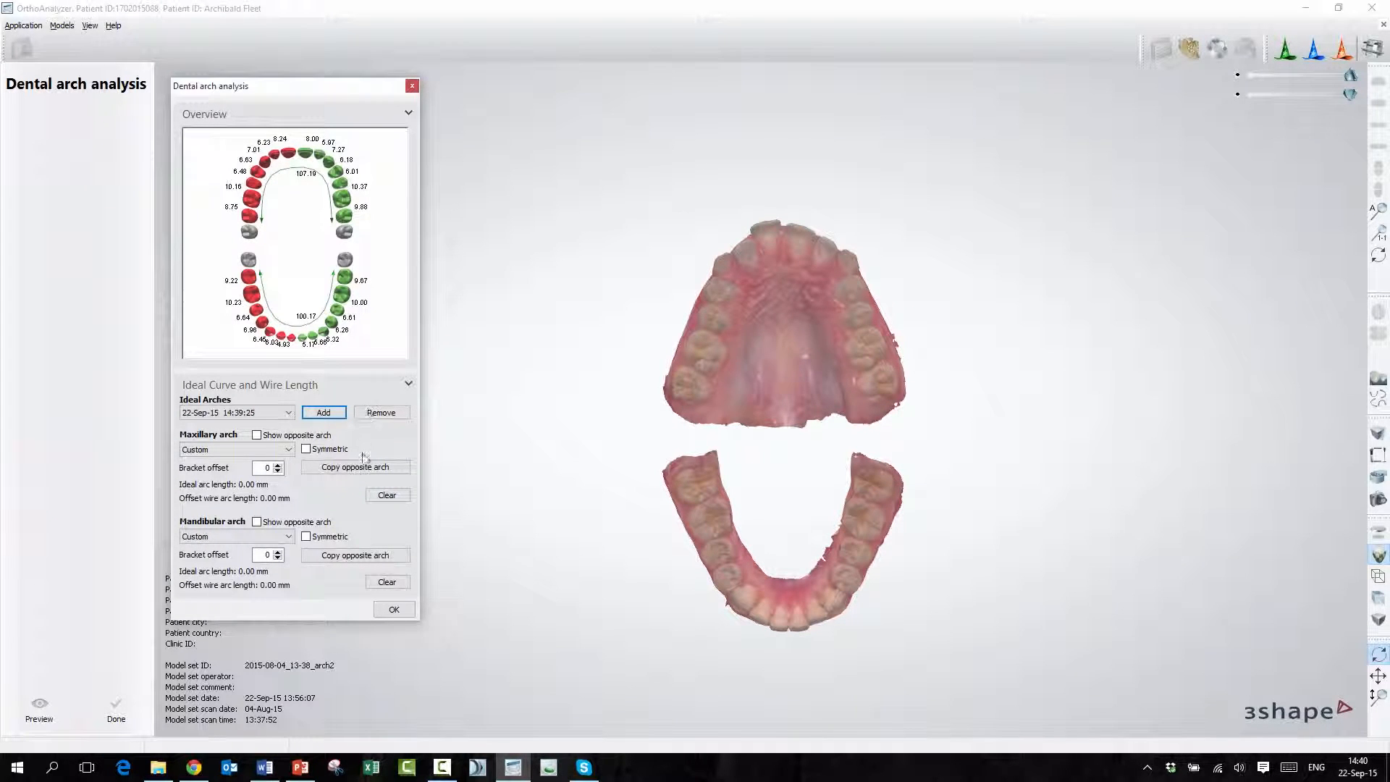
Draw a symmetric custom maxillary curve about 111 mm long from the last molar to the incisors, and copy it to the mandibular arch.
click(289, 450)
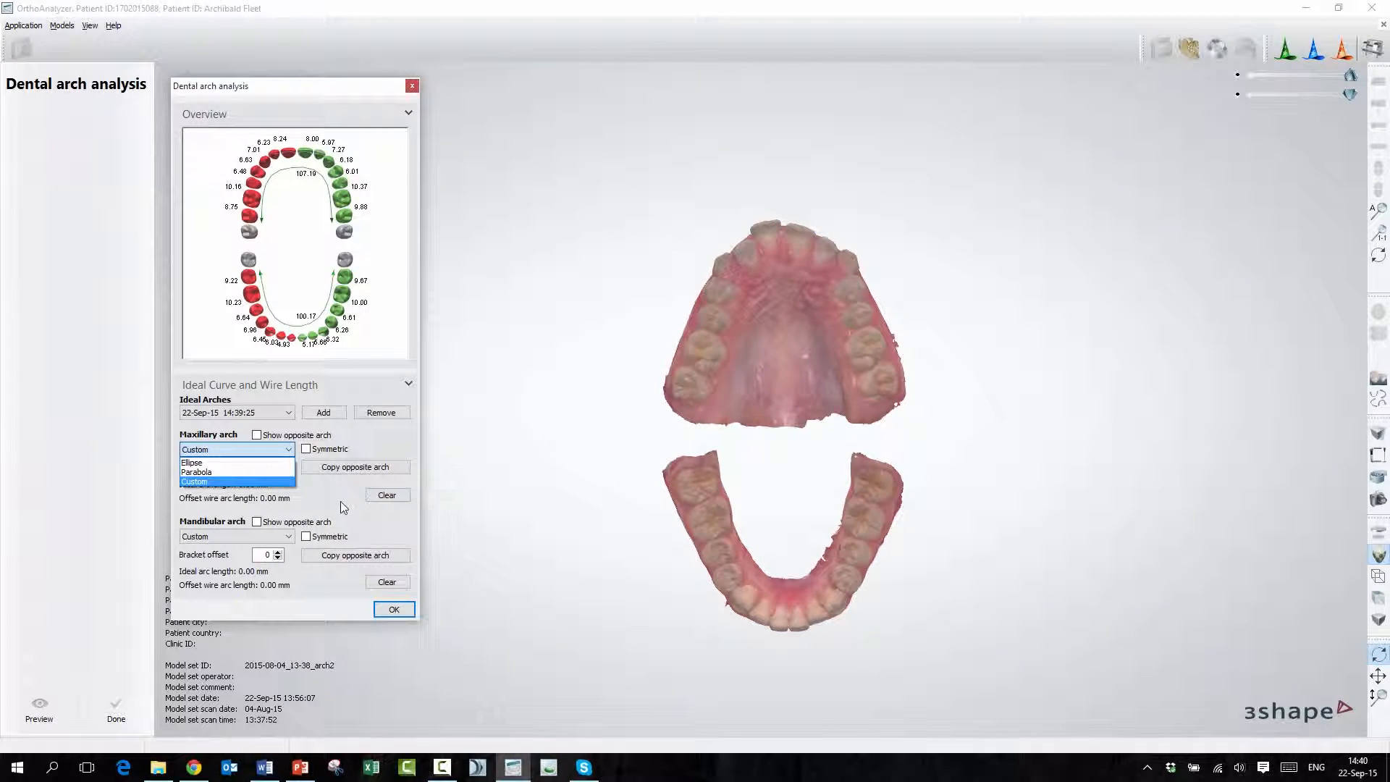
click(372, 437)
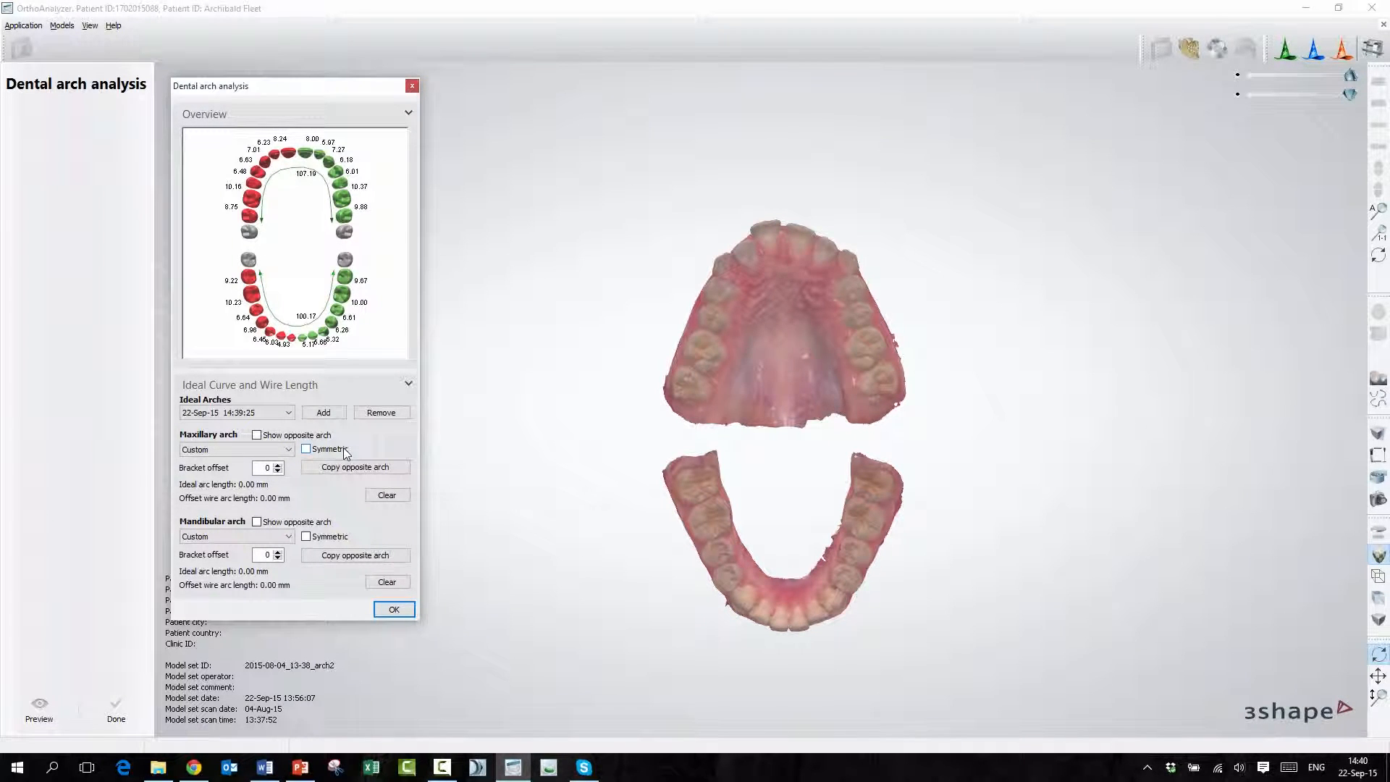
click(305, 450)
click(686, 394)
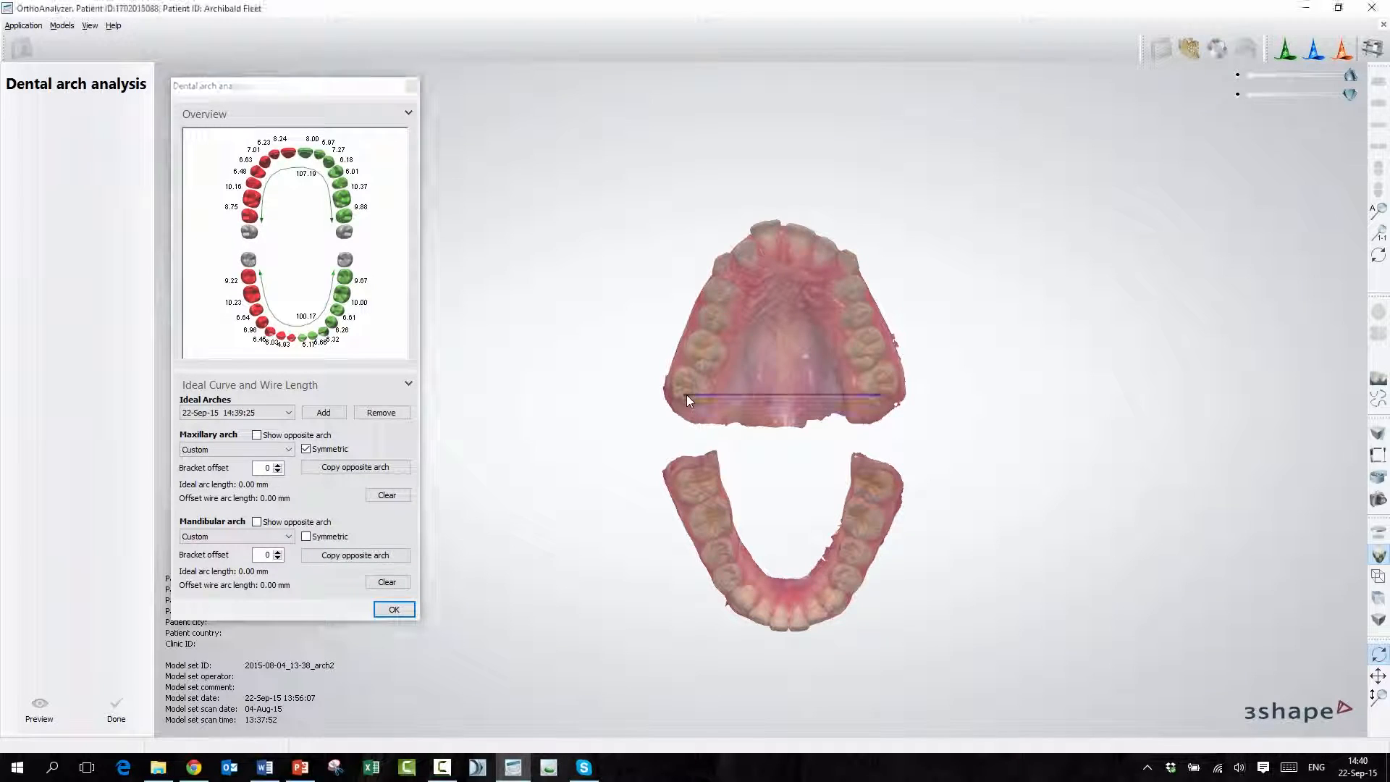
click(697, 347)
click(705, 309)
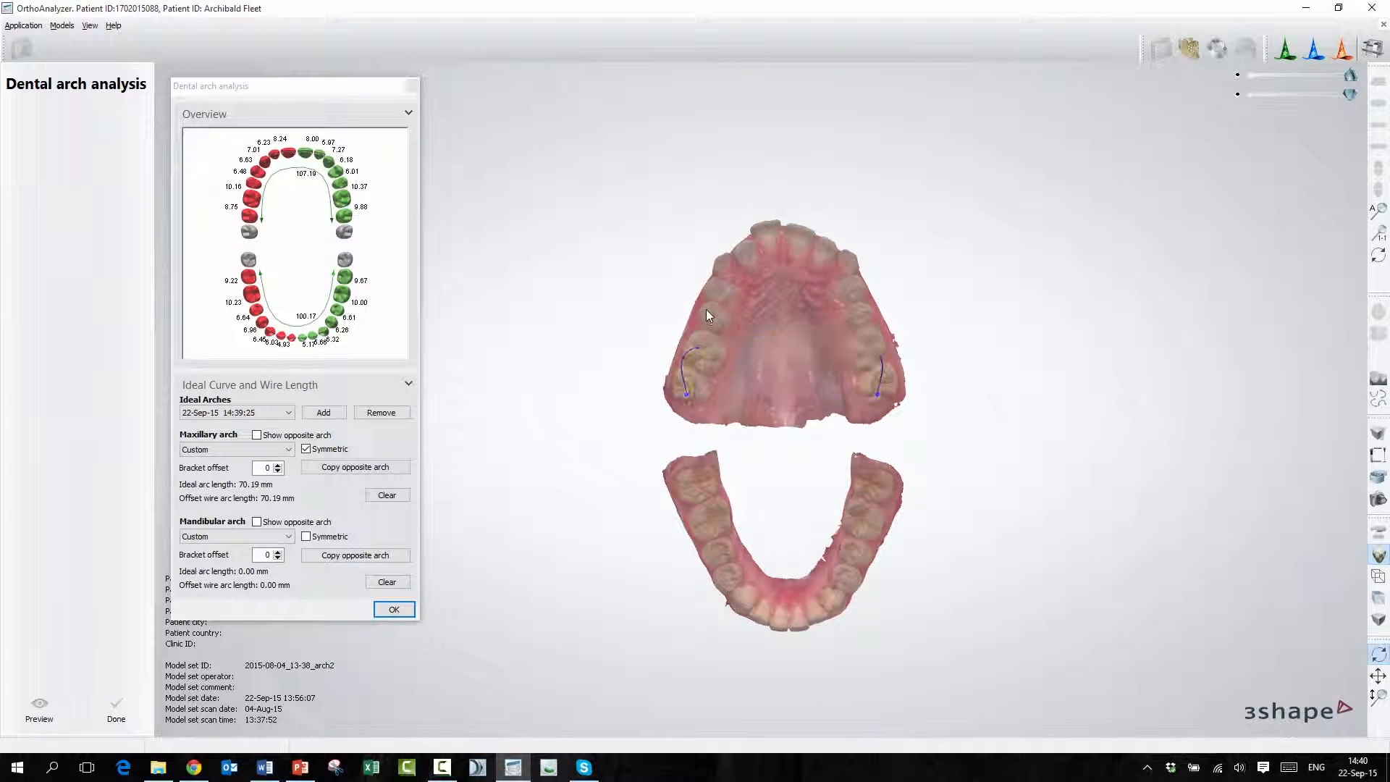
click(715, 273)
click(741, 242)
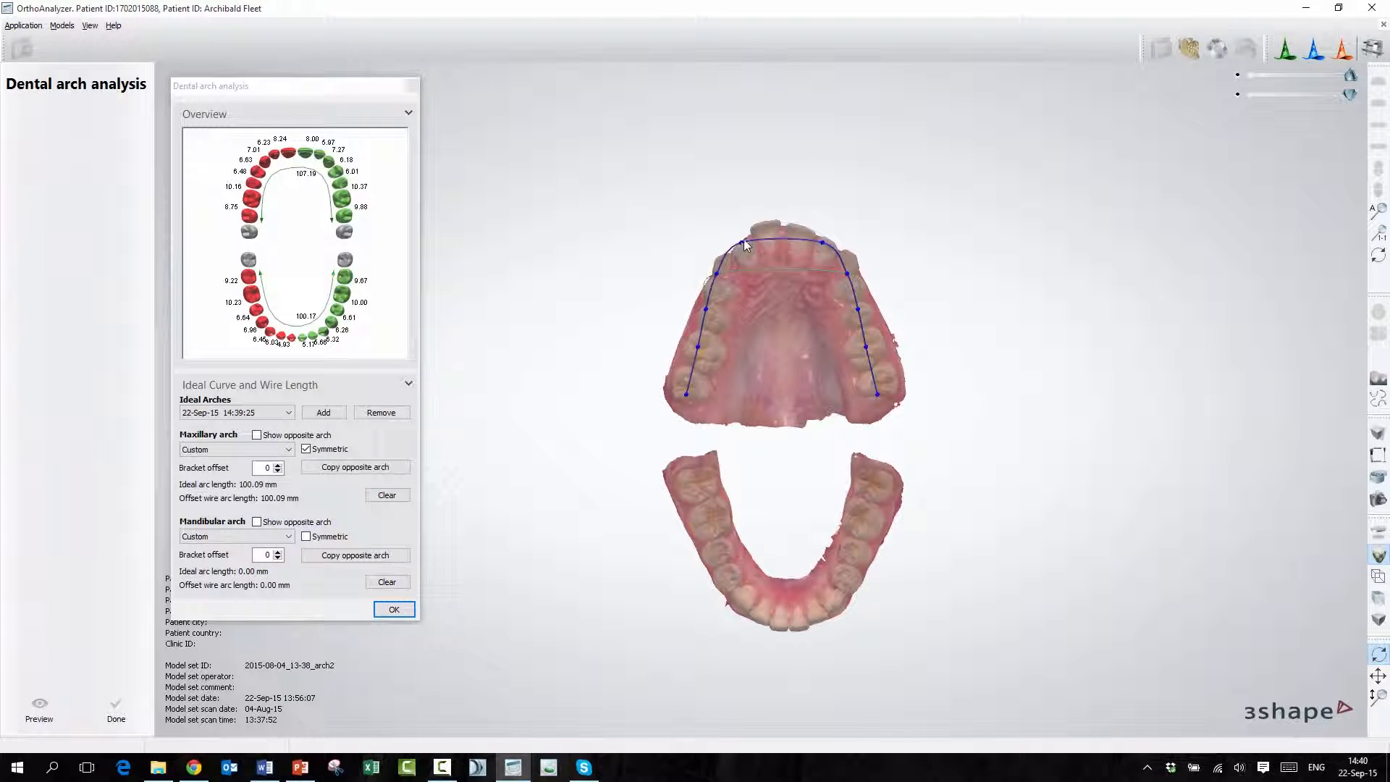
click(779, 223)
click(349, 557)
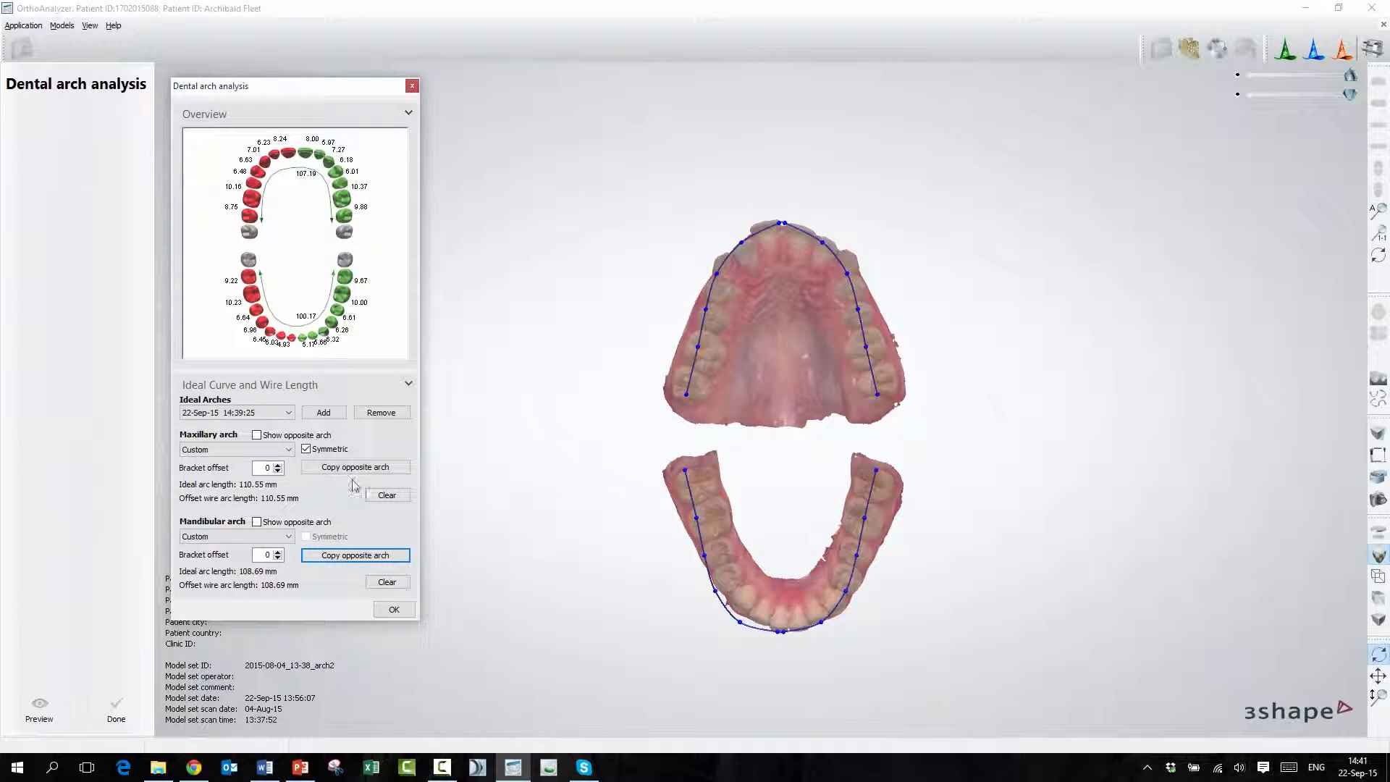
Add a new set of ideal arches named 11.
click(330, 416)
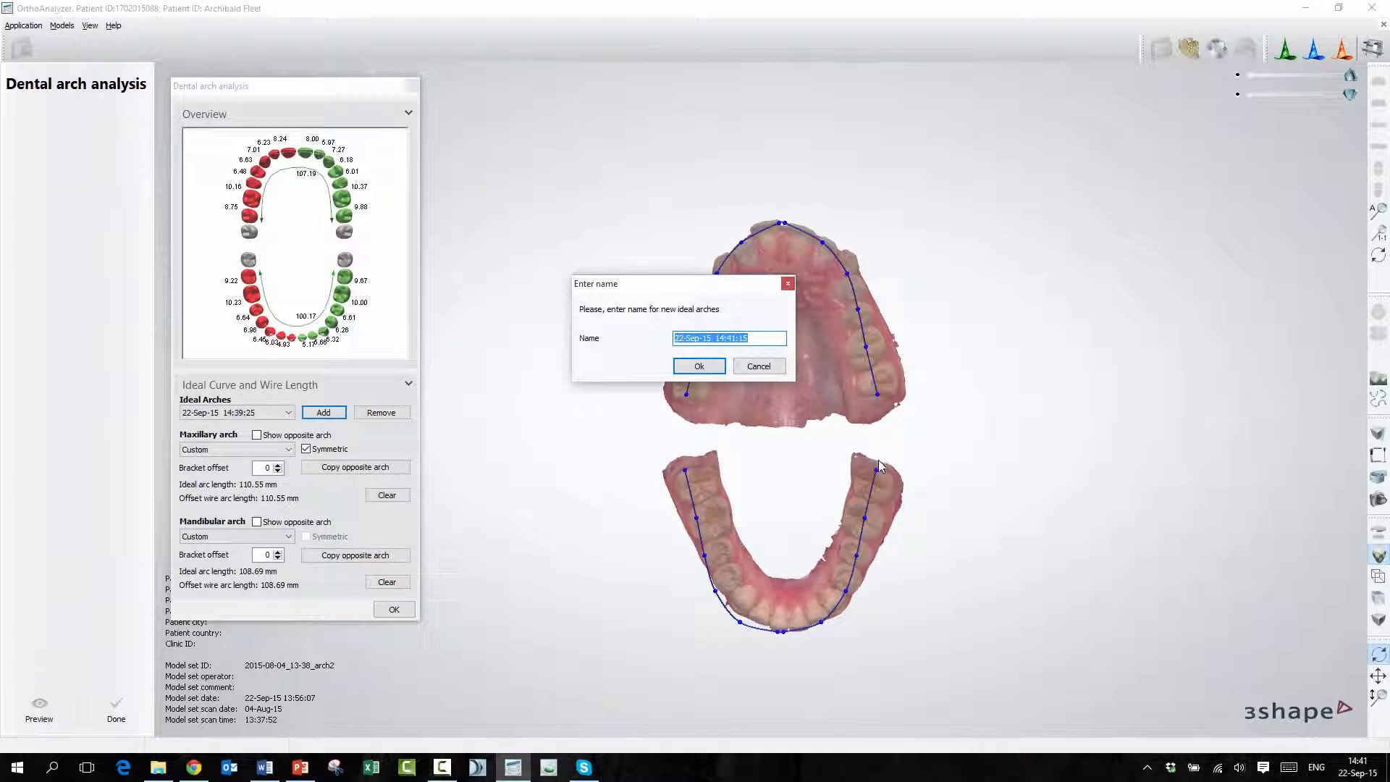
text(11)
click(694, 365)
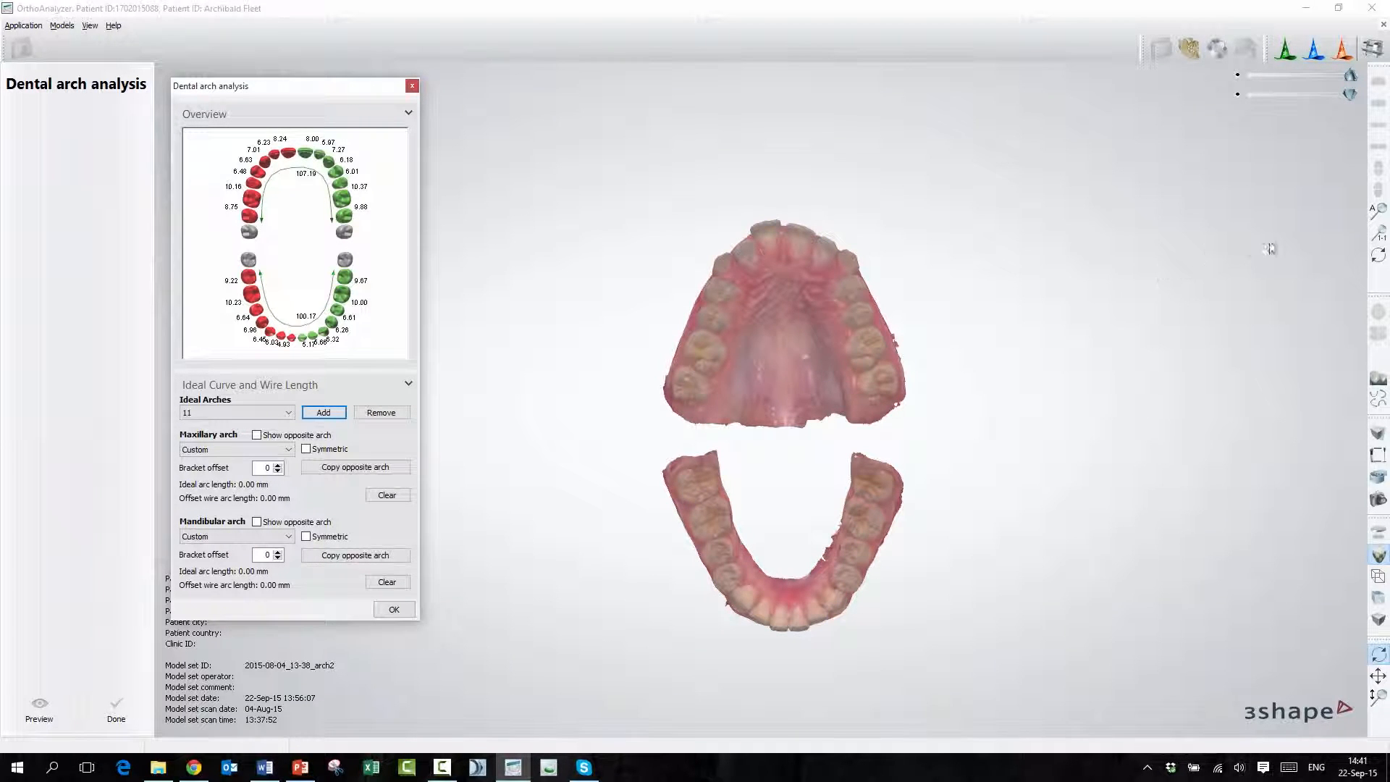
Calibrate the 1:1 view by shortening the on-screen 50 mm ruler, and leave the 1:1 view.
click(1380, 234)
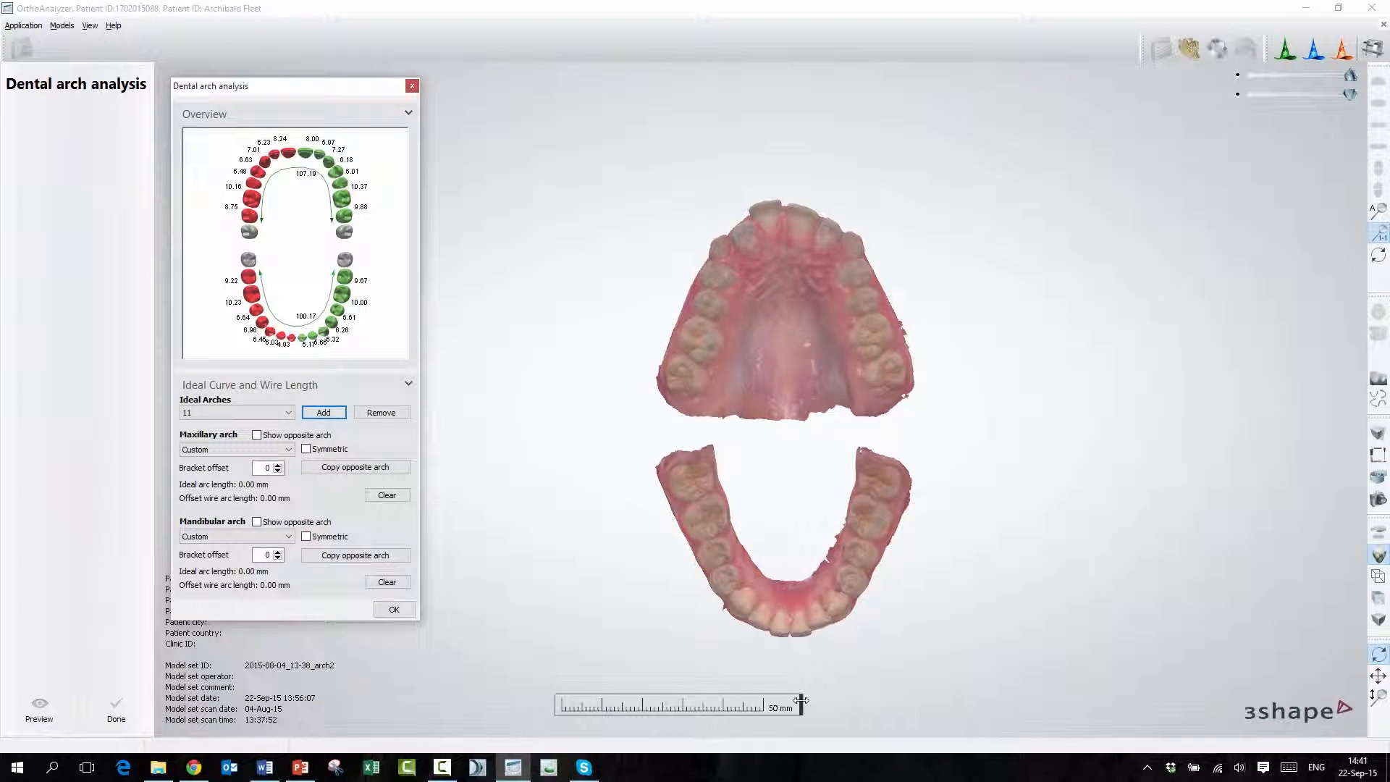
mouse_move(801, 700)
mouse_down()
mouse_move(771, 705)
mouse_move(809, 702)
mouse_move(787, 706)
mouse_up()
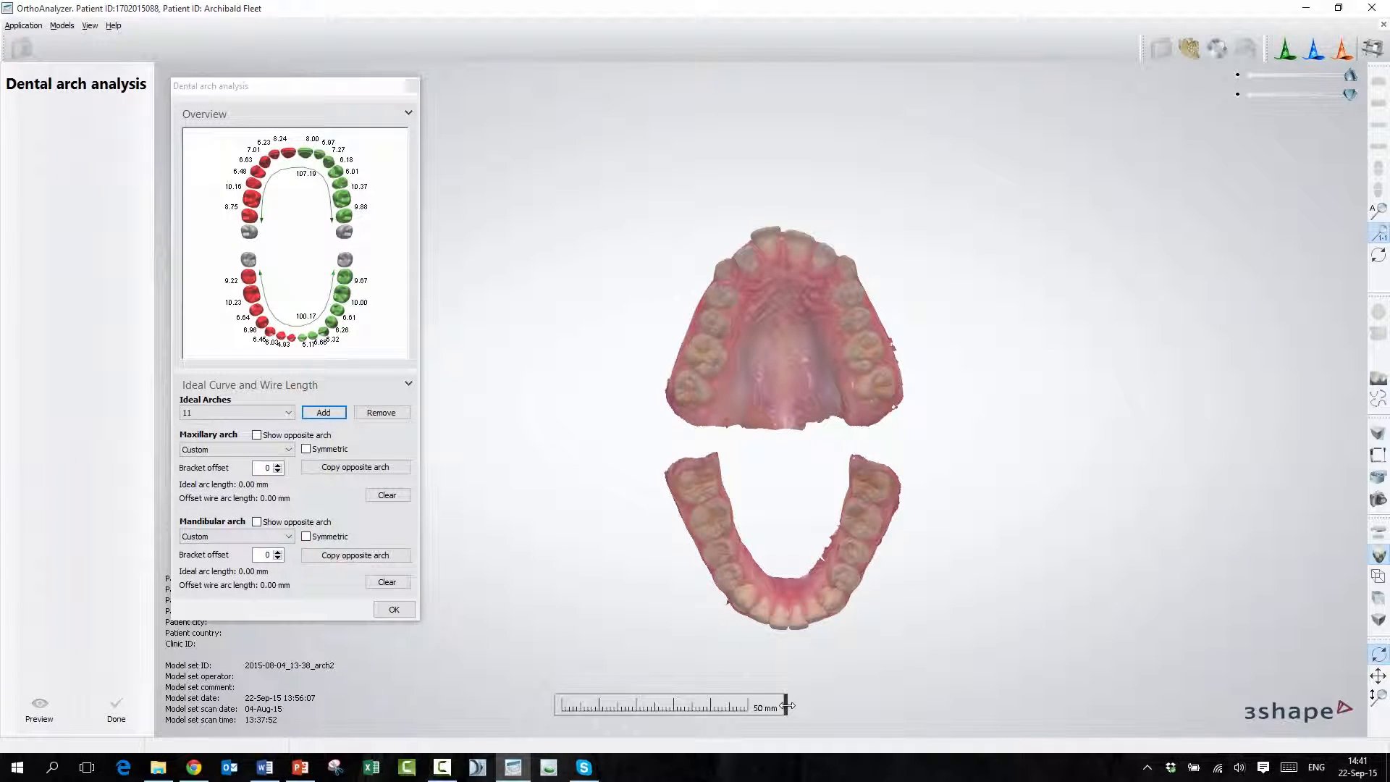
drag(787, 706, 768, 710)
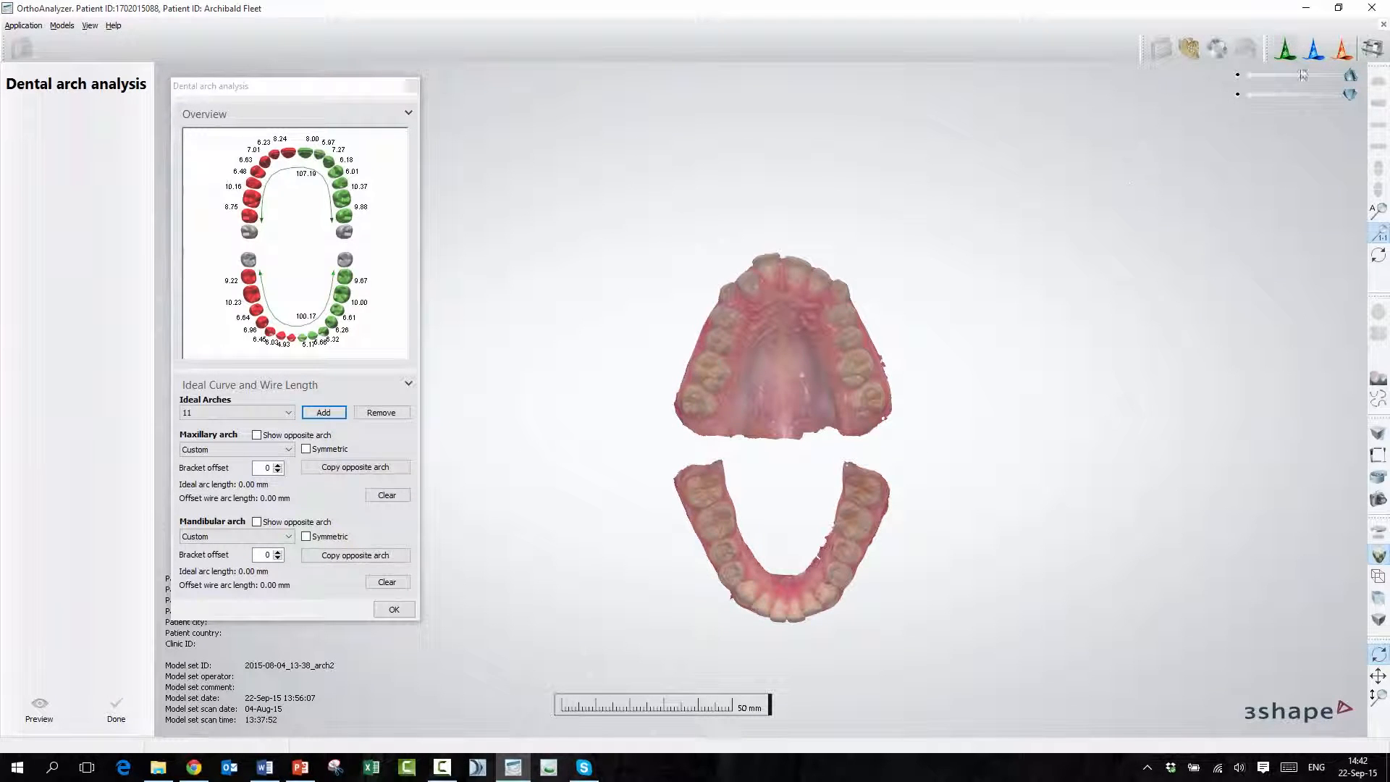
click(1379, 235)
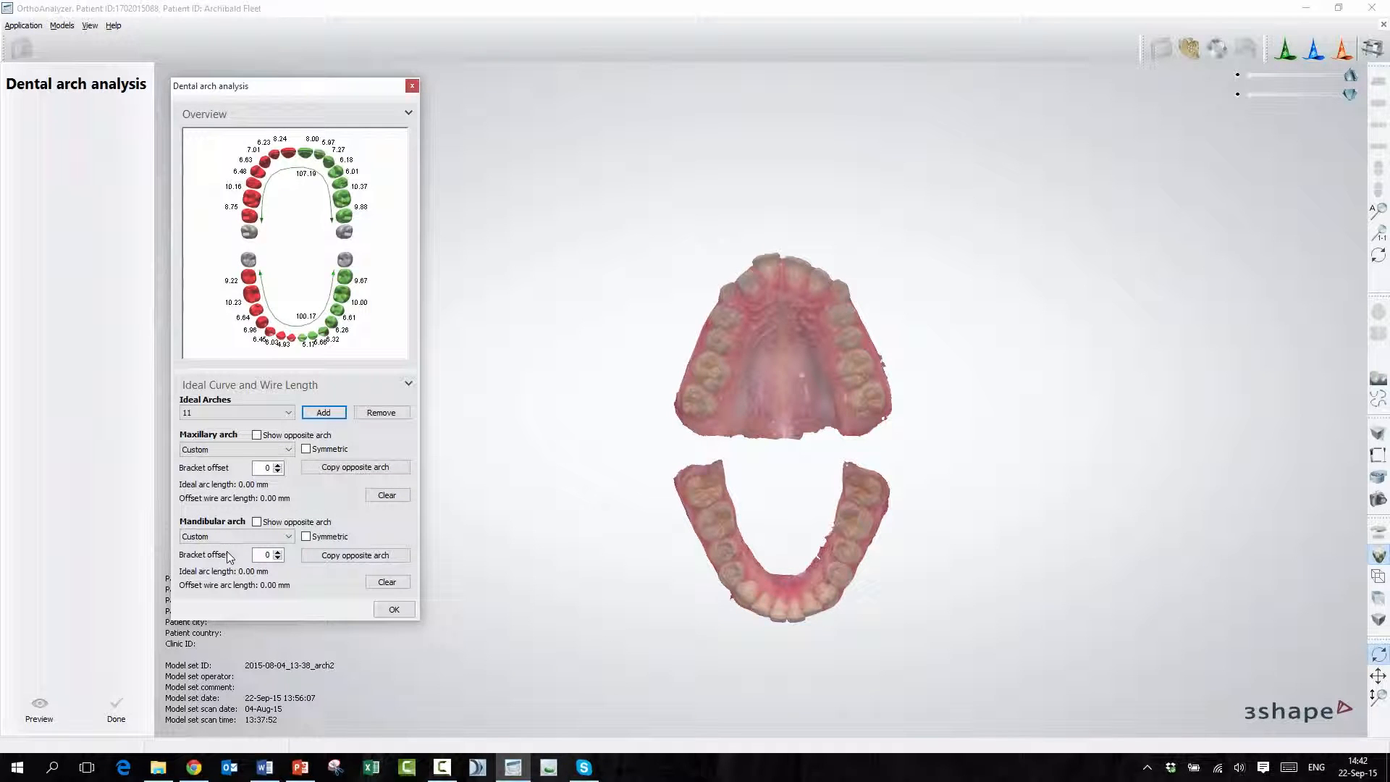
Draw an elliptical mandibular curve about 102 mm long through the last molars and the incisors, and copy it to the maxillary arch.
click(307, 537)
click(288, 537)
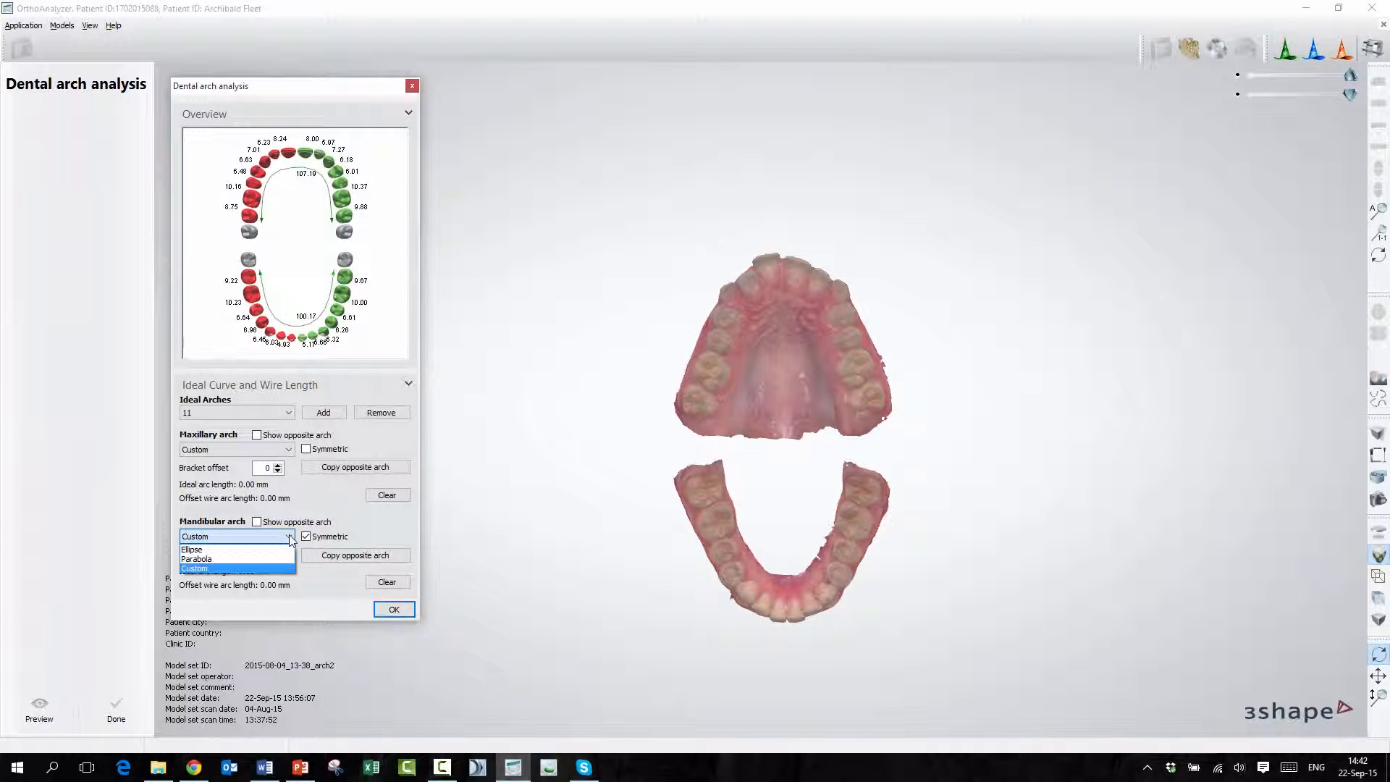
click(194, 550)
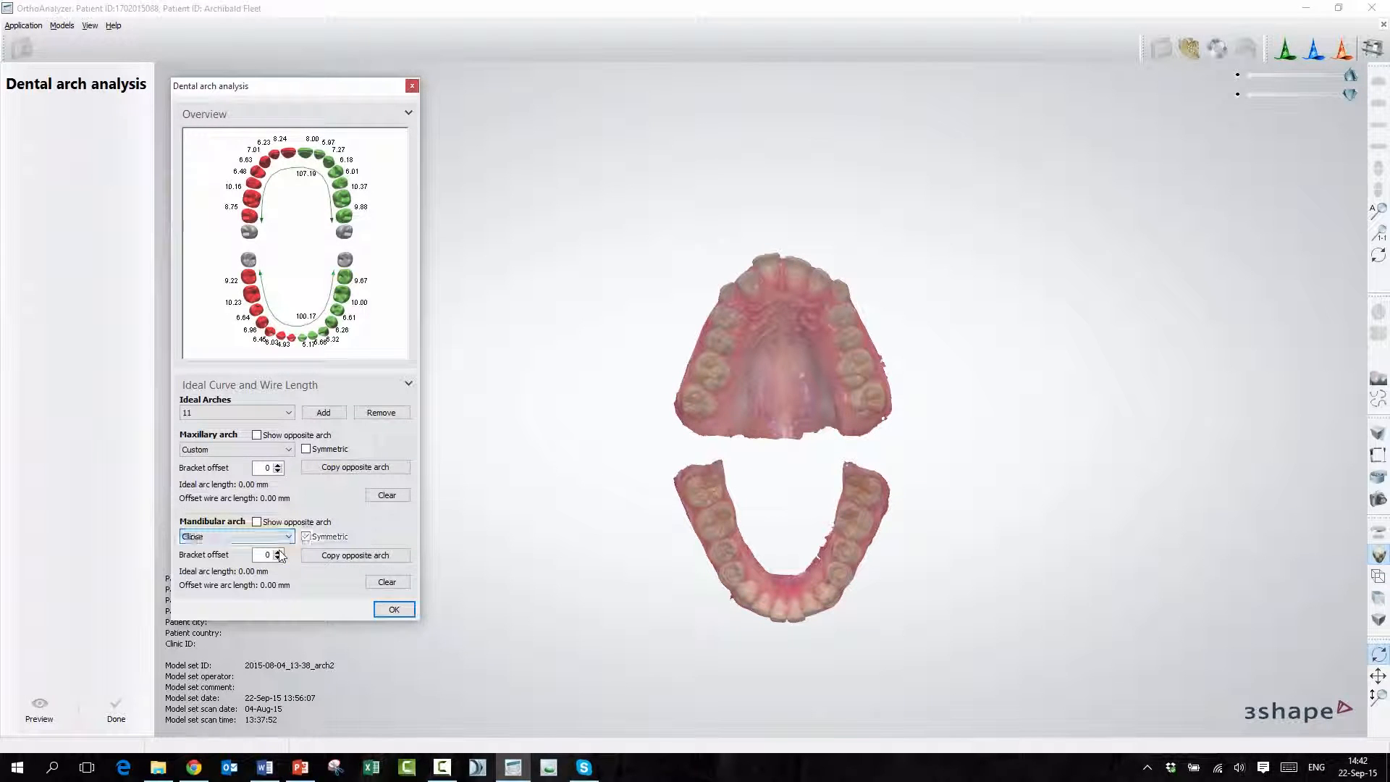
scroll(711, 505, up, 3)
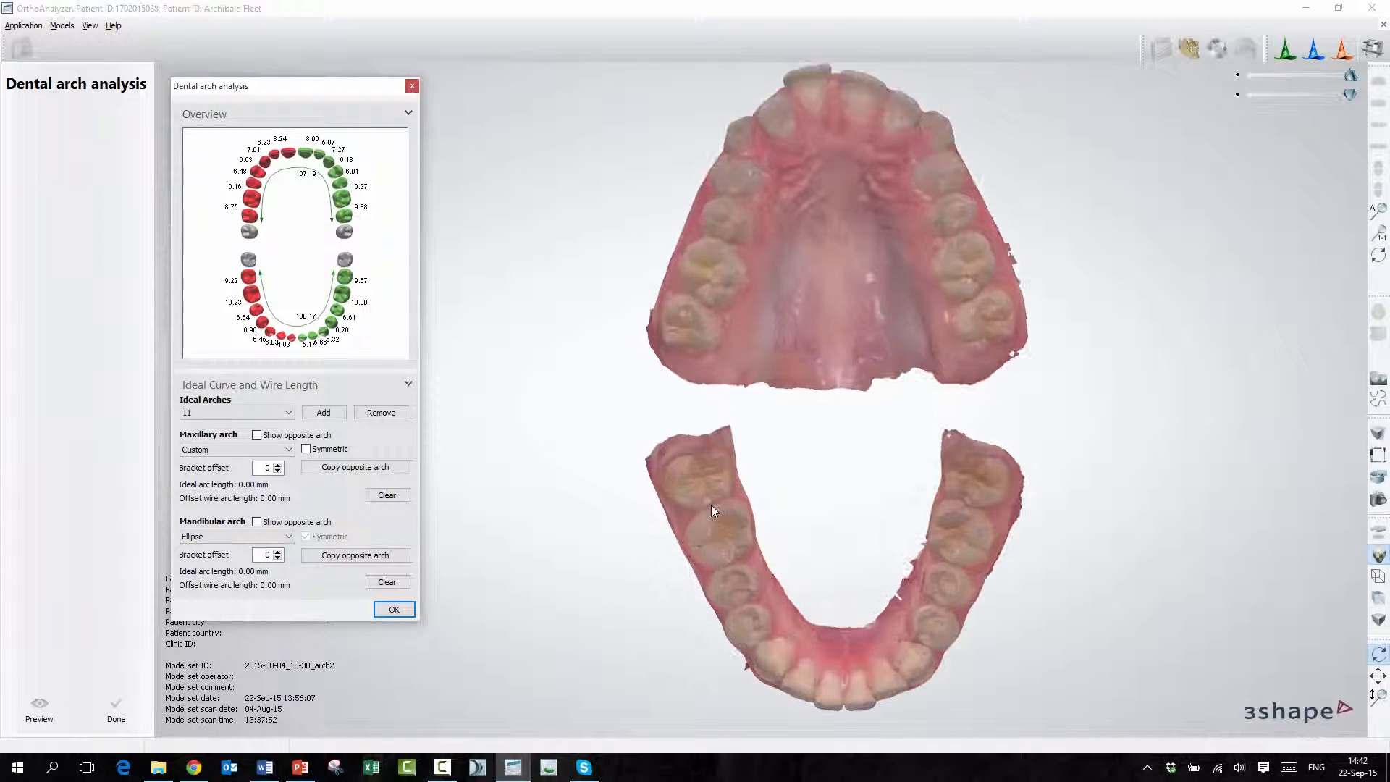
click(697, 463)
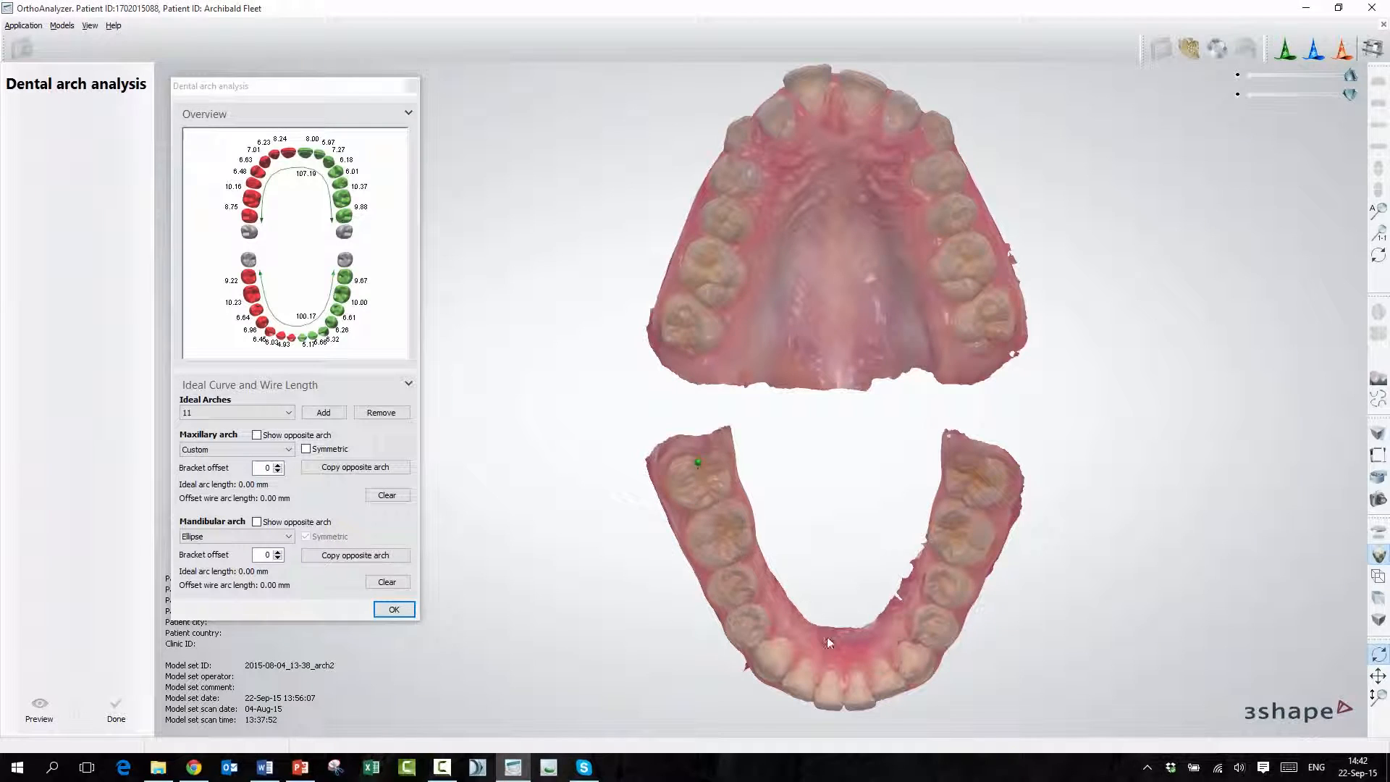
click(838, 703)
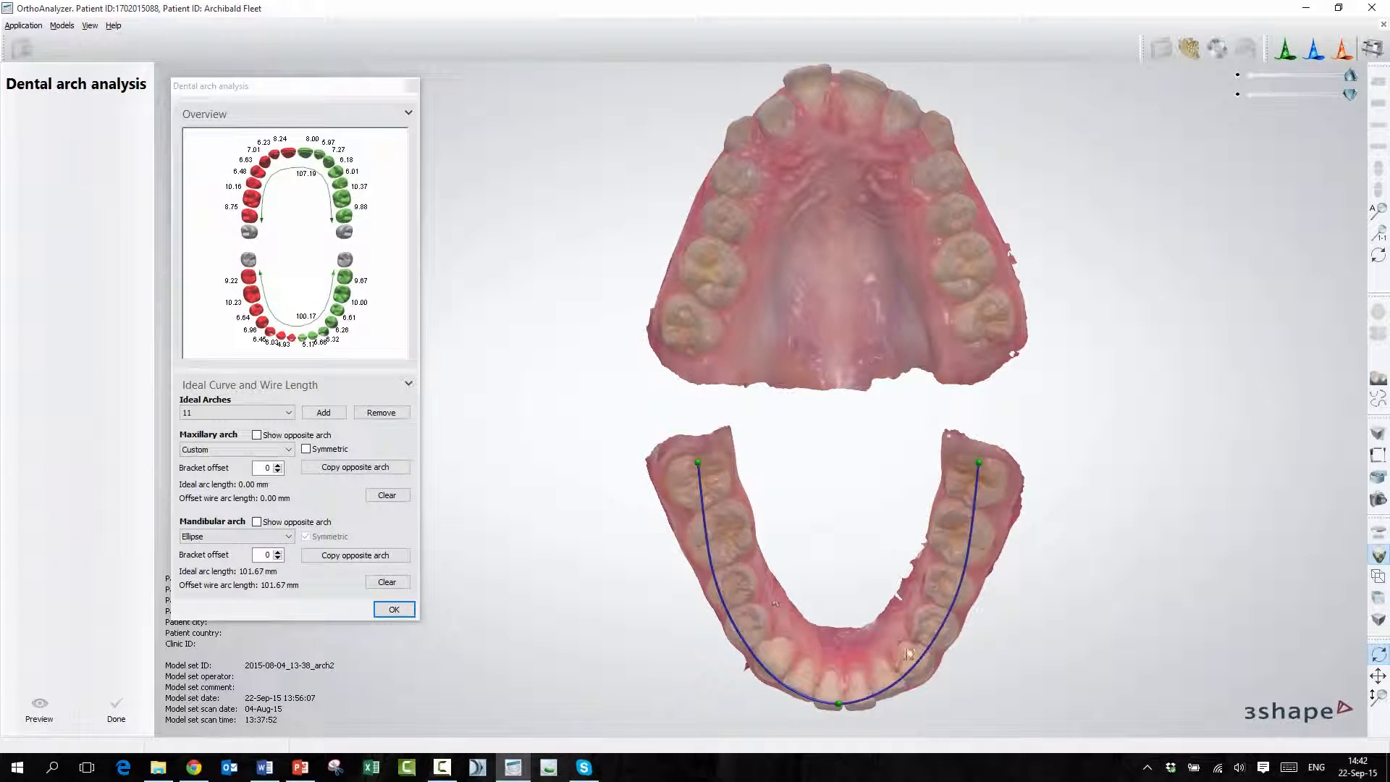
click(356, 467)
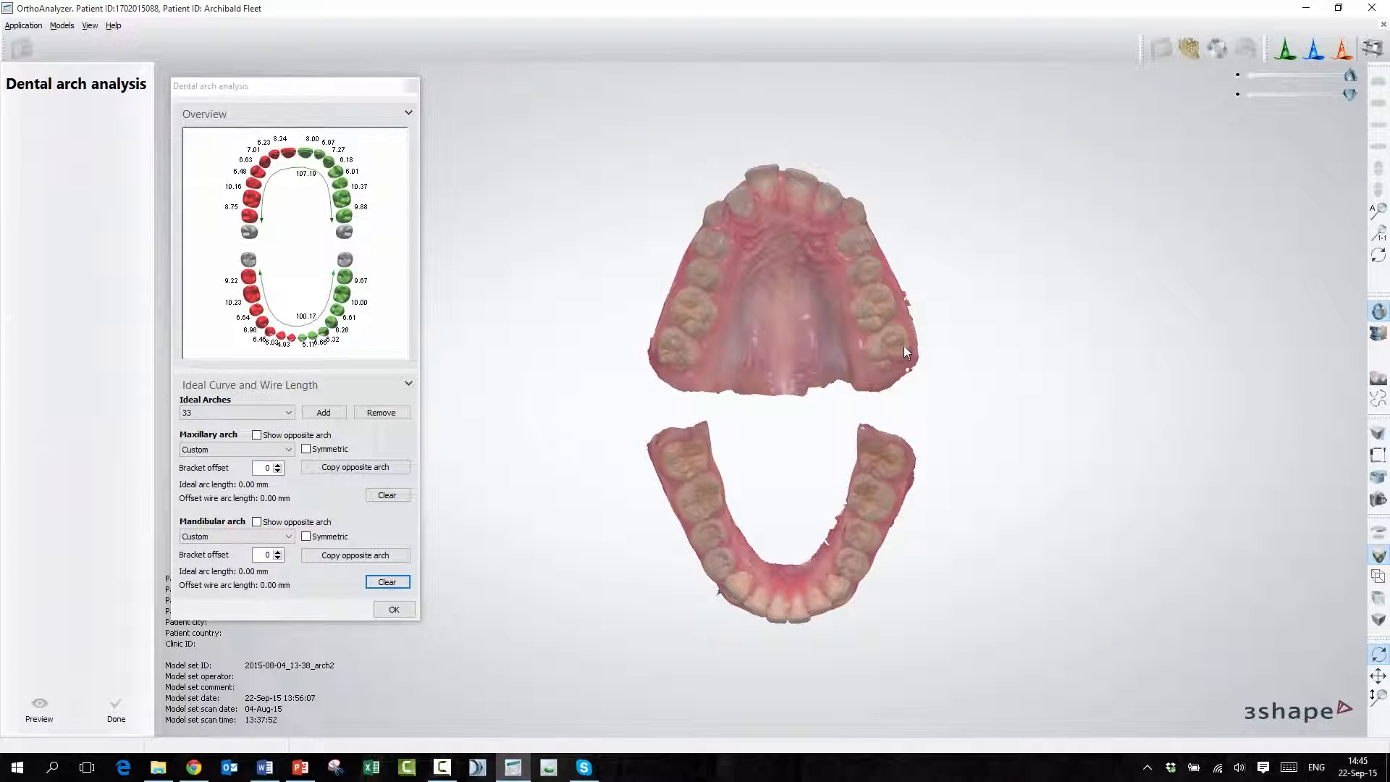
Load the saved plane arch1 in the 2D cross section and flip its archwire template overlay to place the European shape over the lower arch.
click(1377, 435)
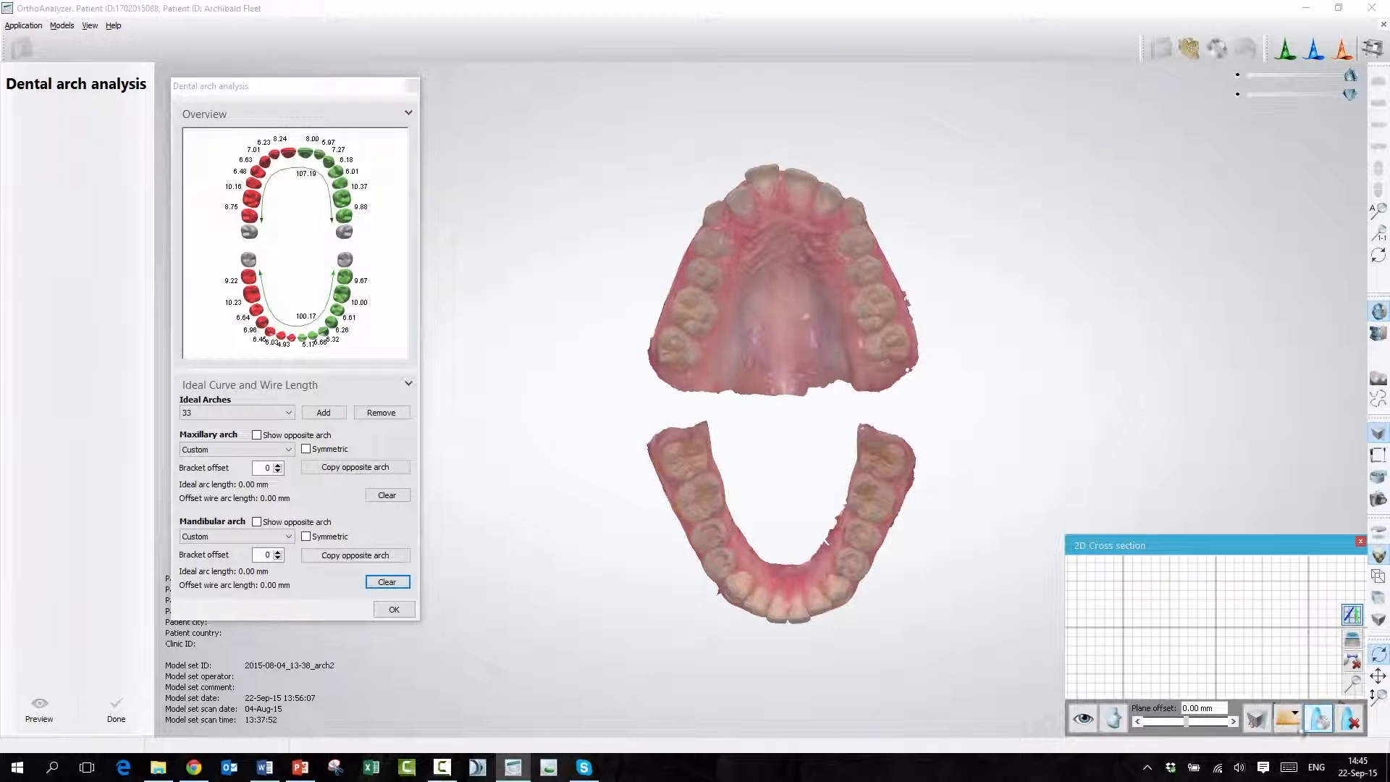
click(1288, 722)
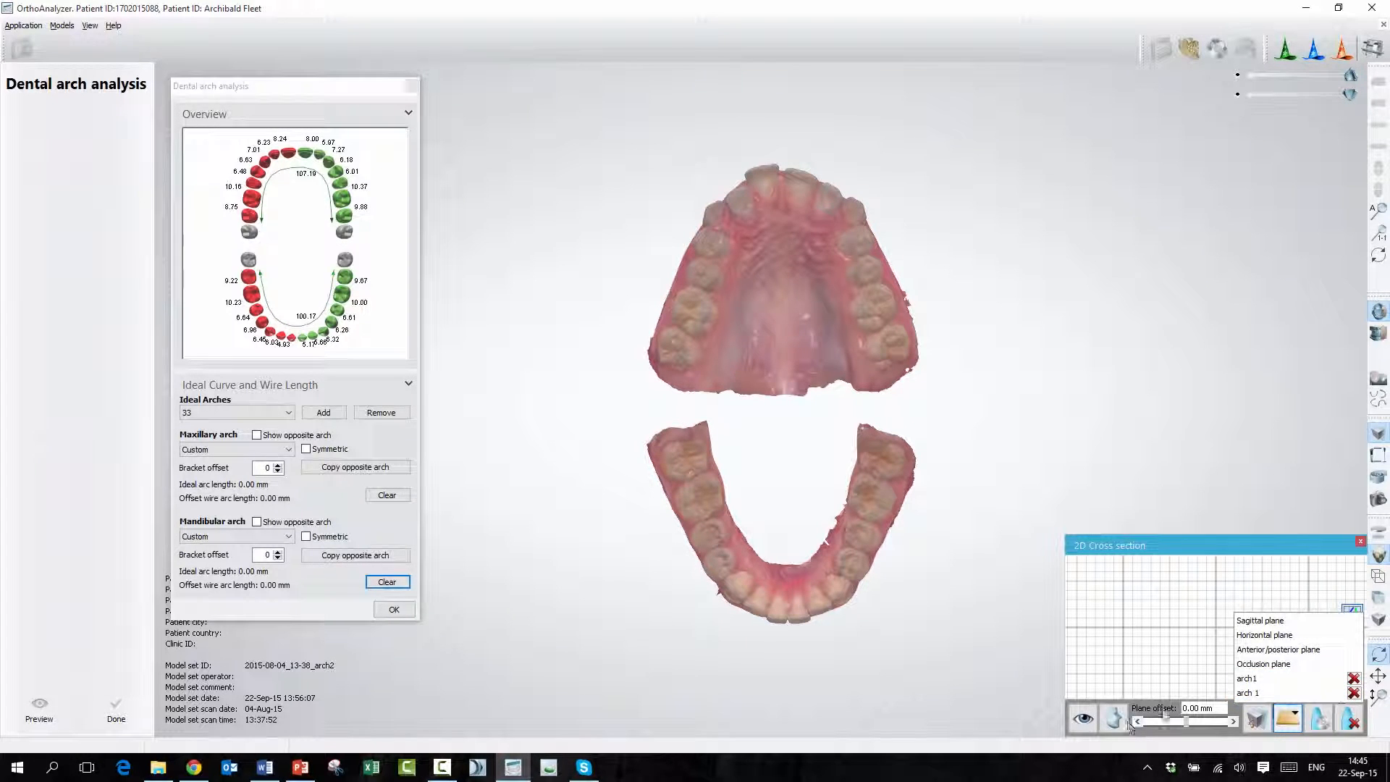
click(1263, 677)
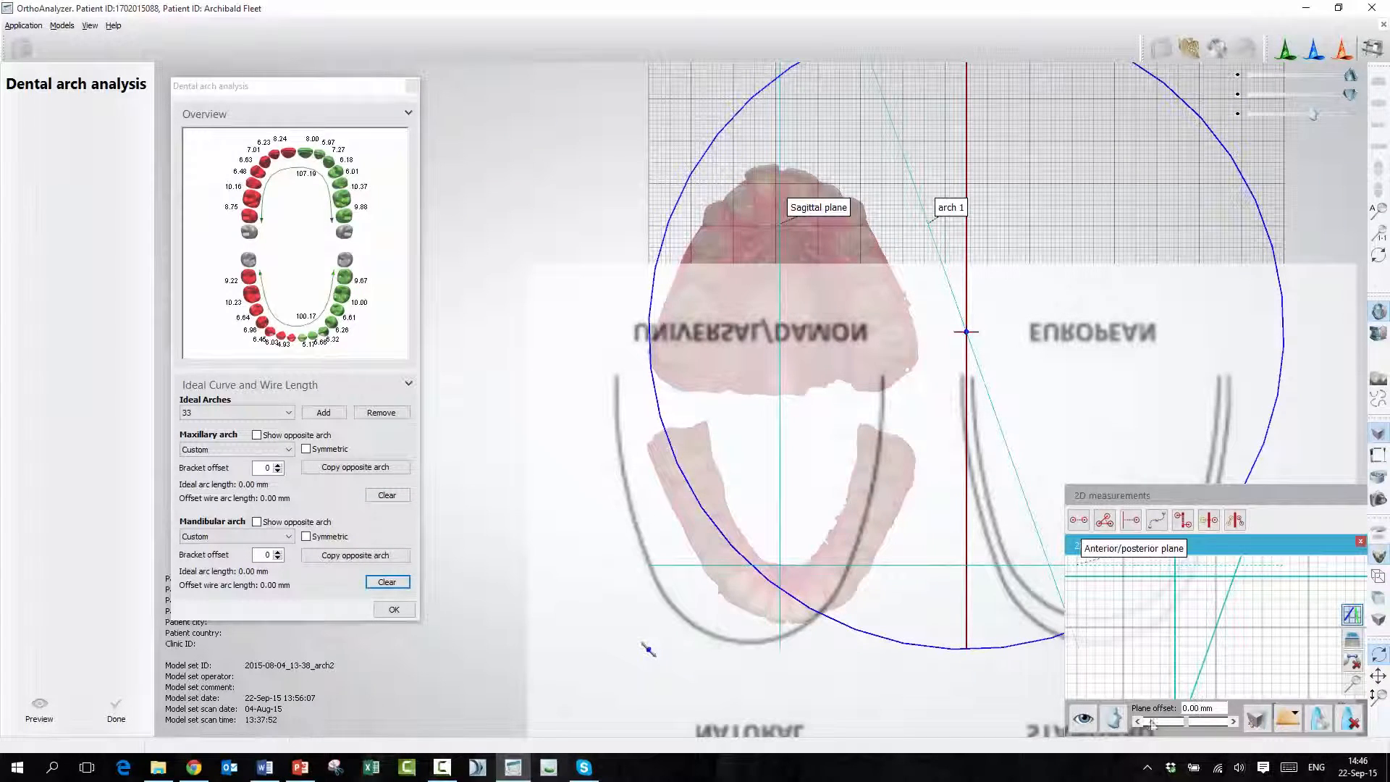
click(1114, 718)
click(1170, 686)
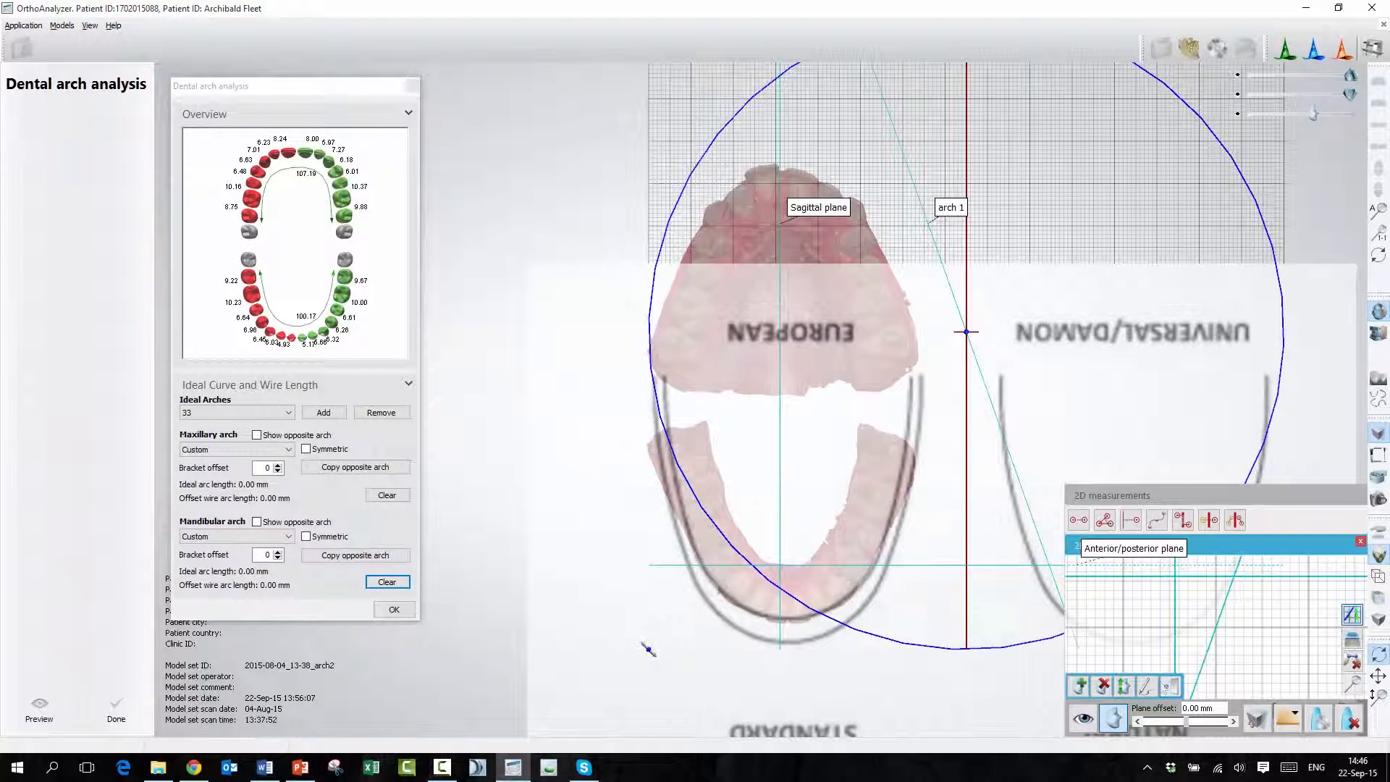
scroll(921, 438, down, 2)
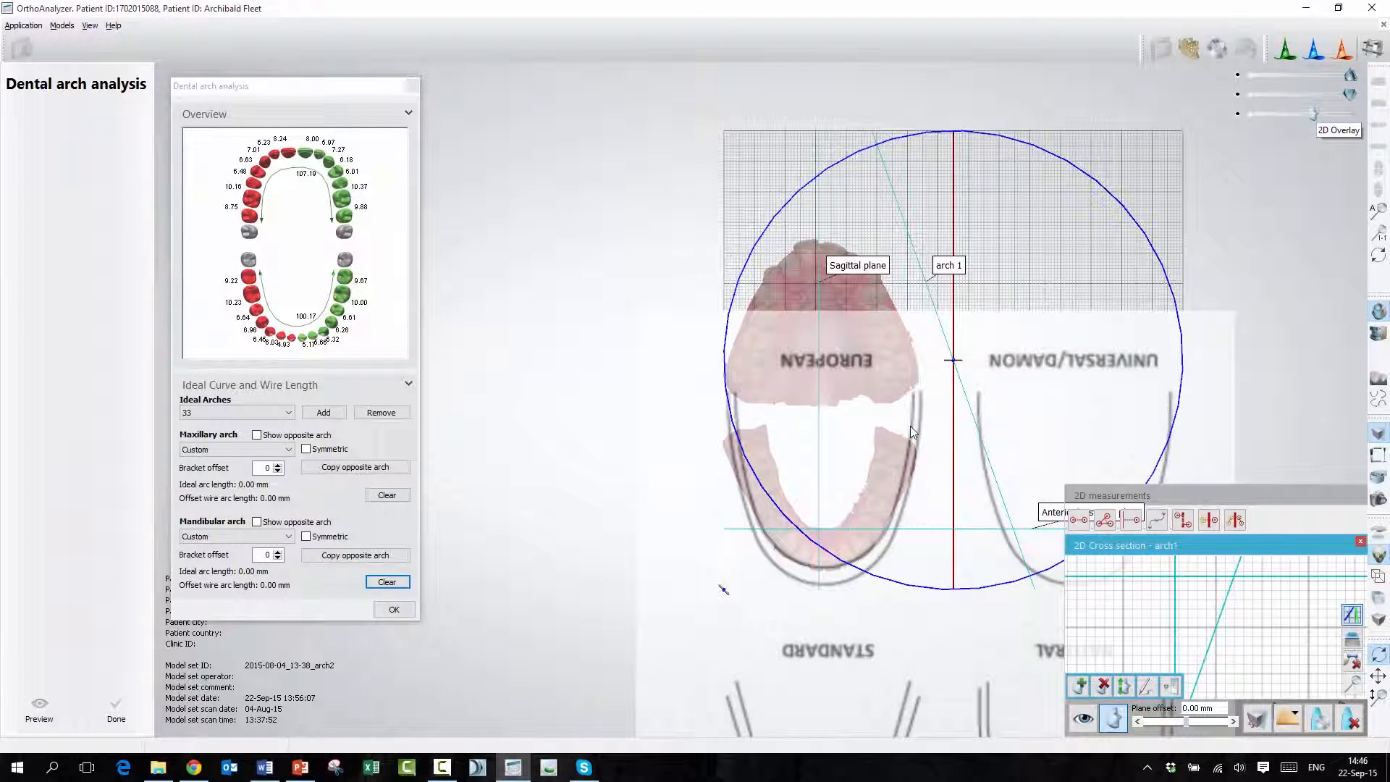
scroll(899, 449, up, 3)
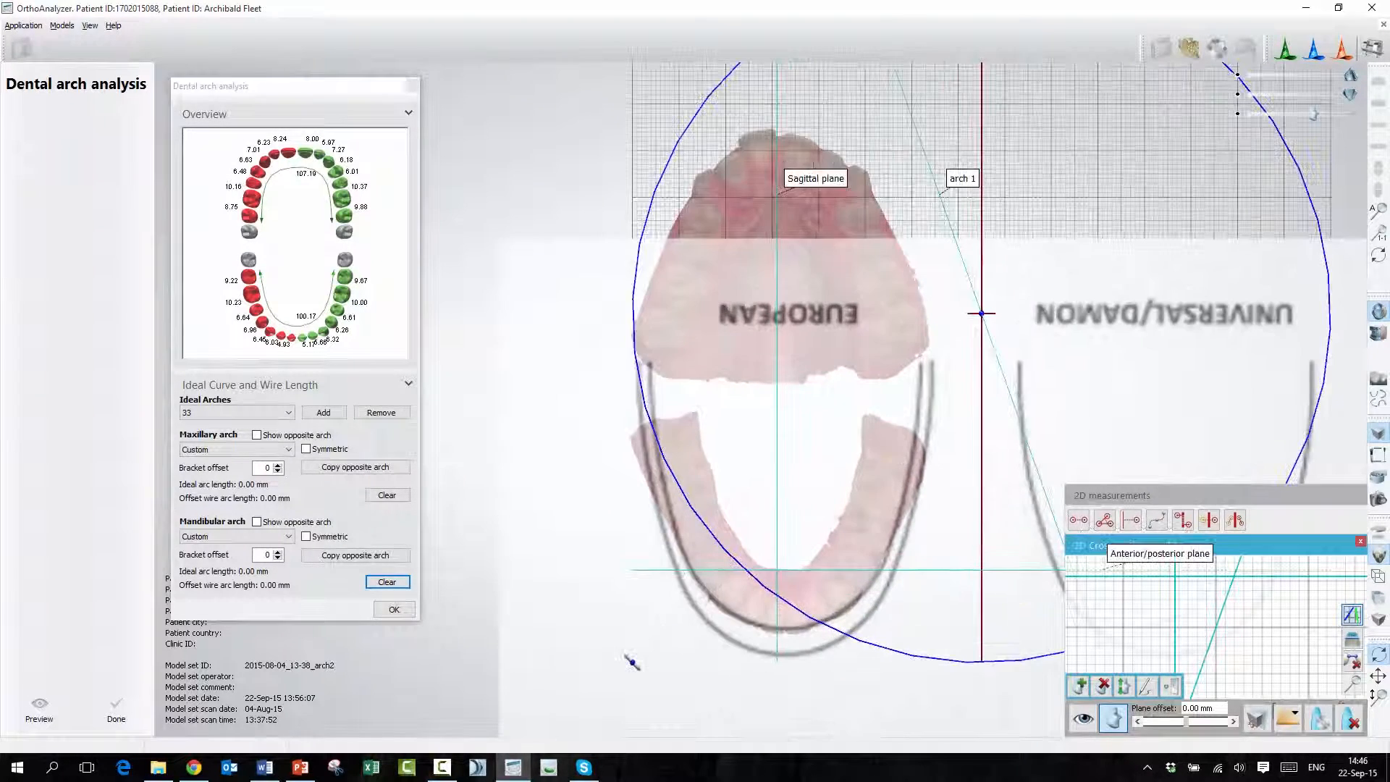
Add a new set of ideal arches named 44.
click(320, 412)
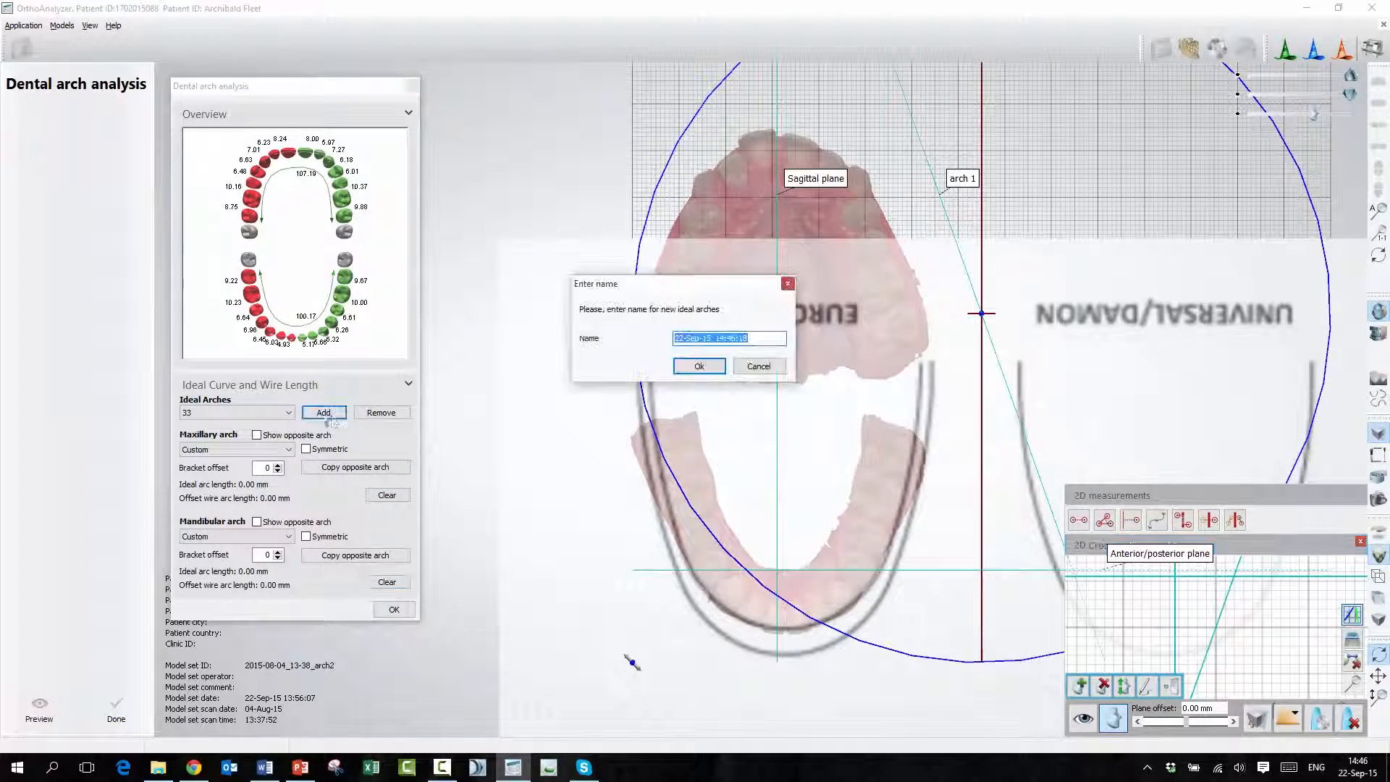
text(44)
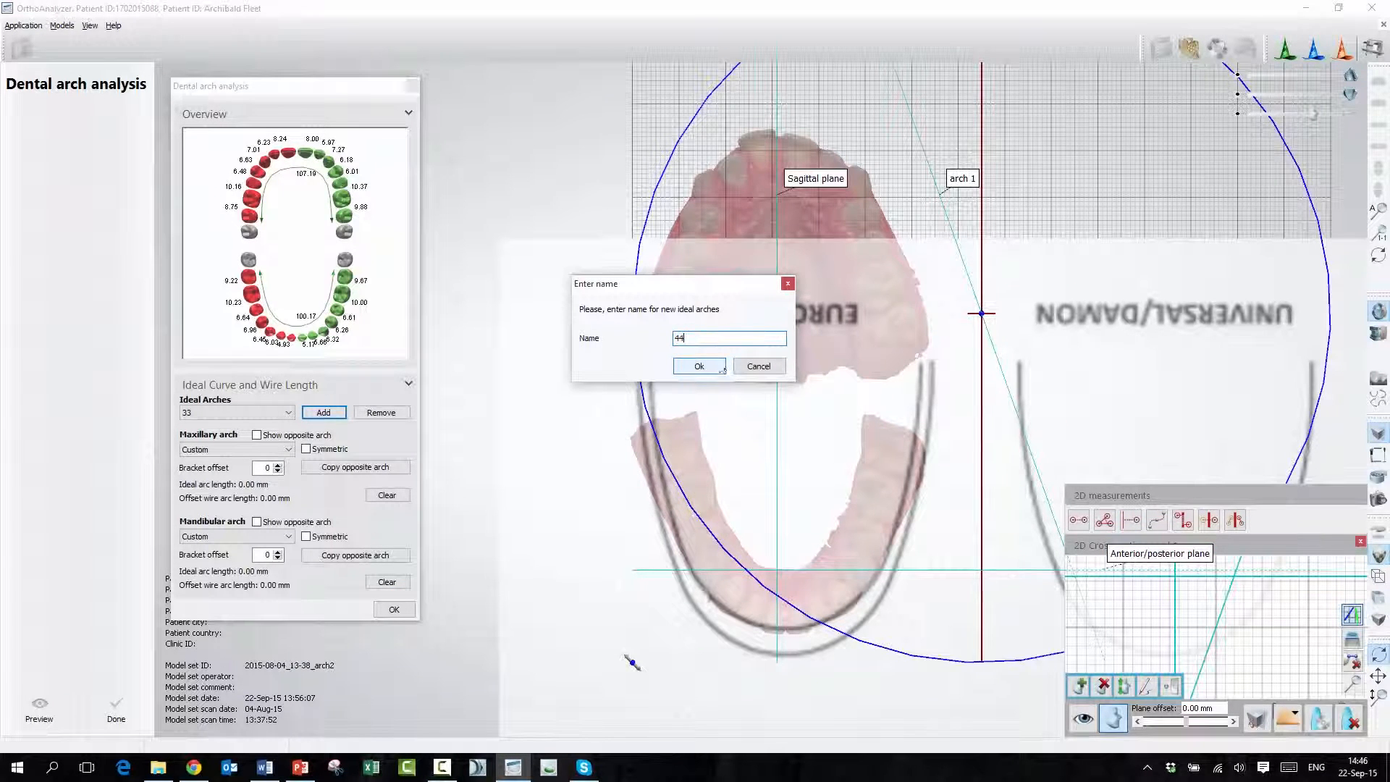
click(699, 366)
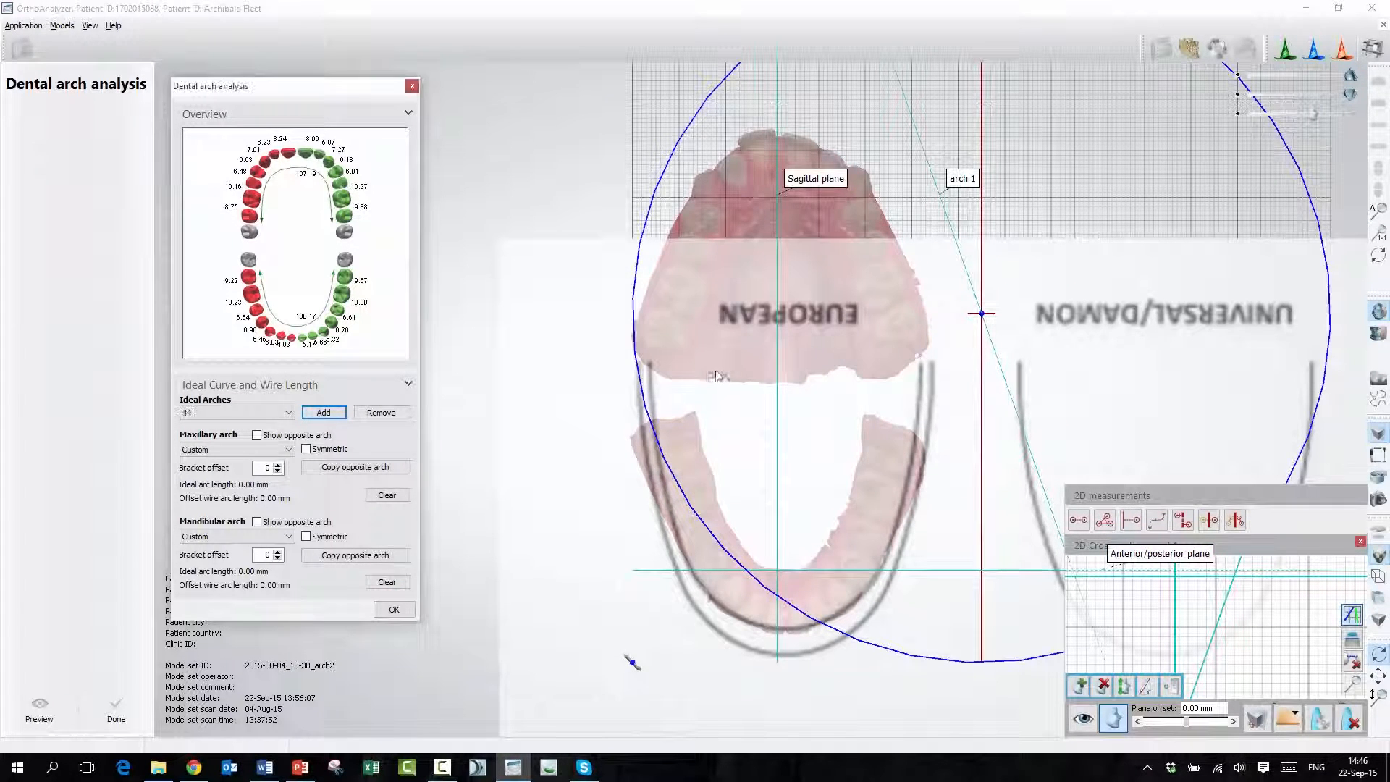
Trace the inner European template line as a custom mandibular curve about 105 mm long, and close the 2D cross section.
click(659, 443)
click(664, 489)
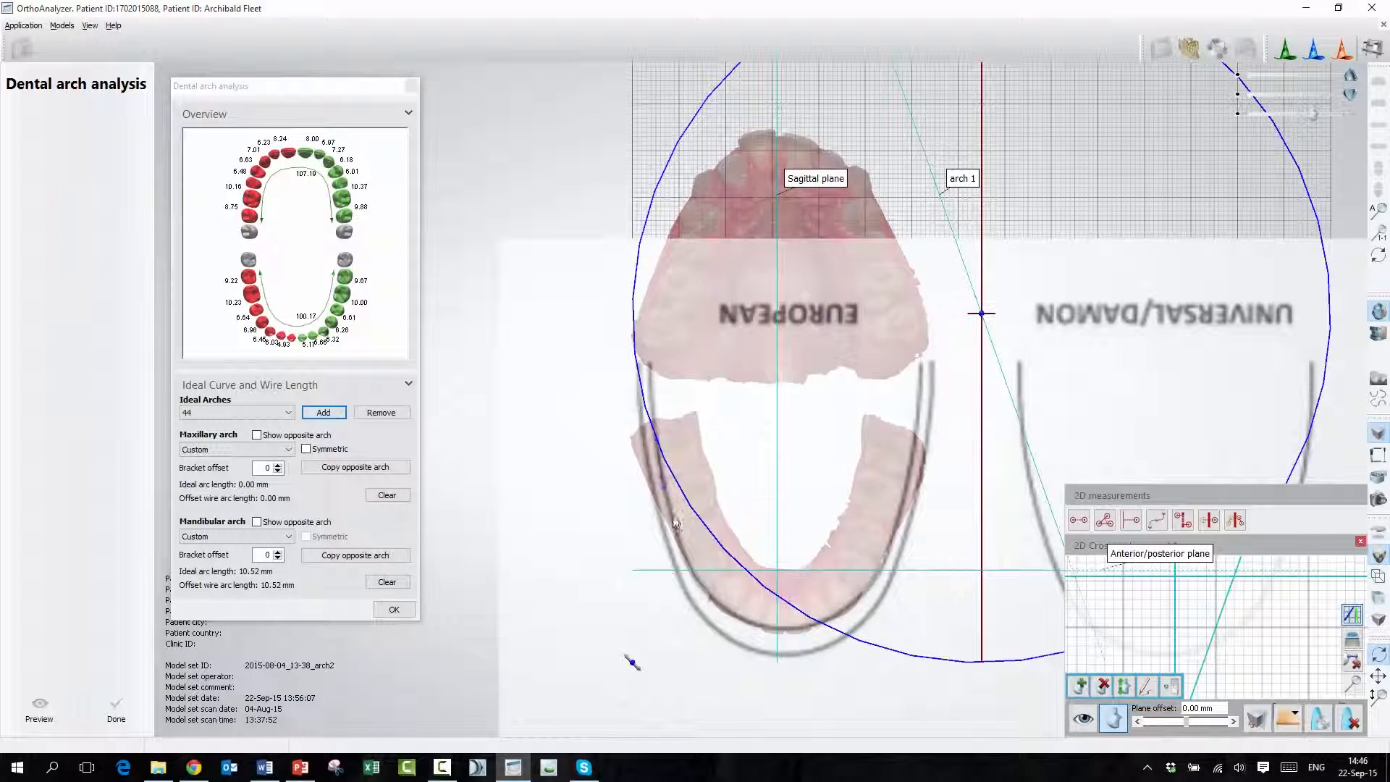
click(684, 550)
click(721, 610)
click(777, 630)
click(793, 627)
click(830, 618)
click(856, 601)
click(887, 556)
click(911, 452)
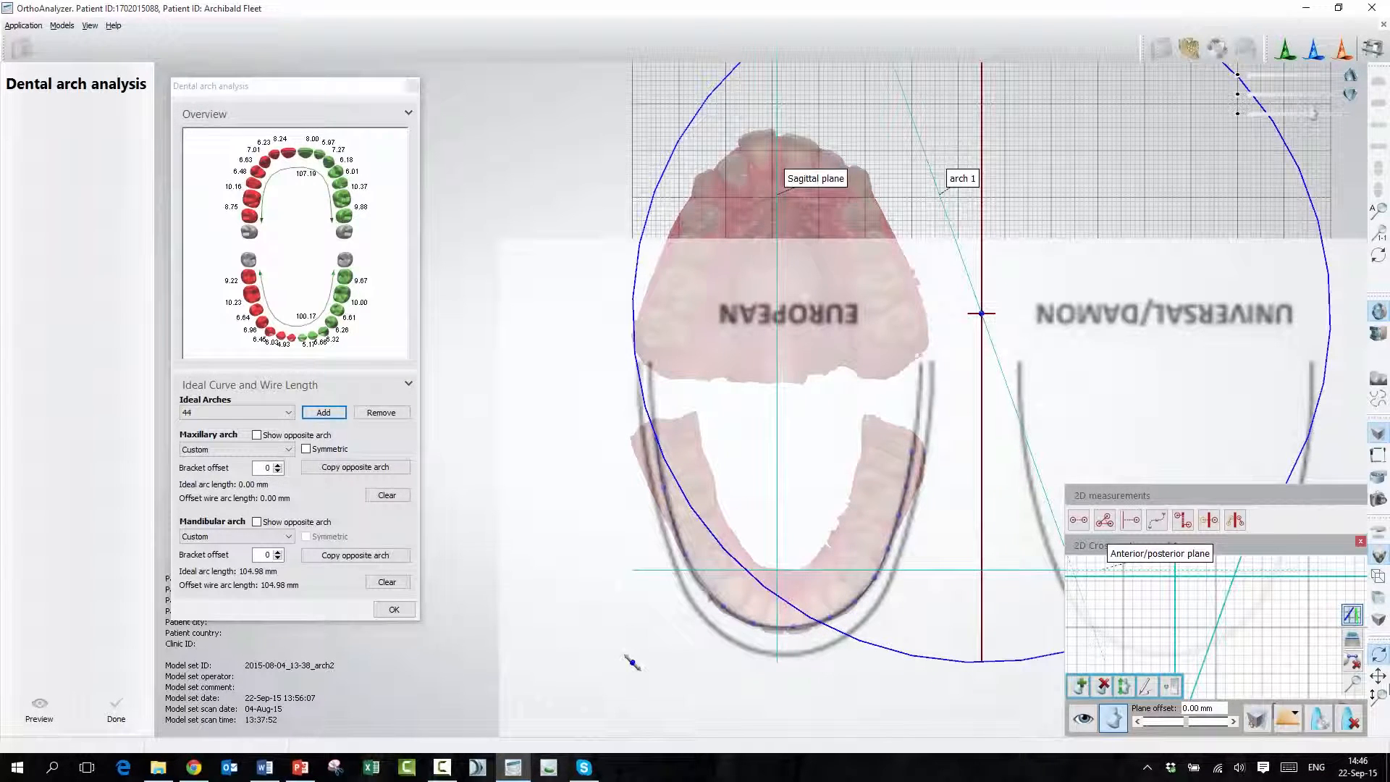
click(1379, 435)
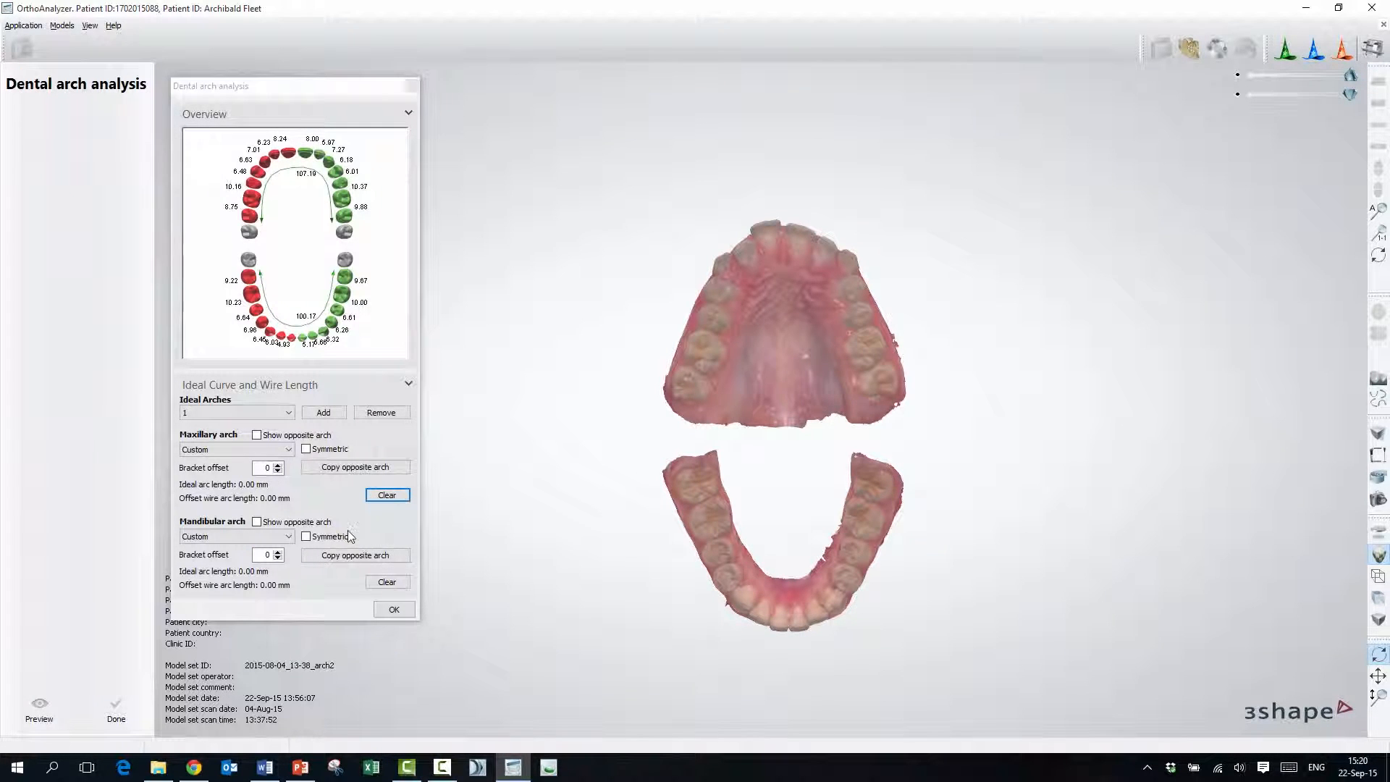
Add a new set of ideal arches named 55.
click(325, 413)
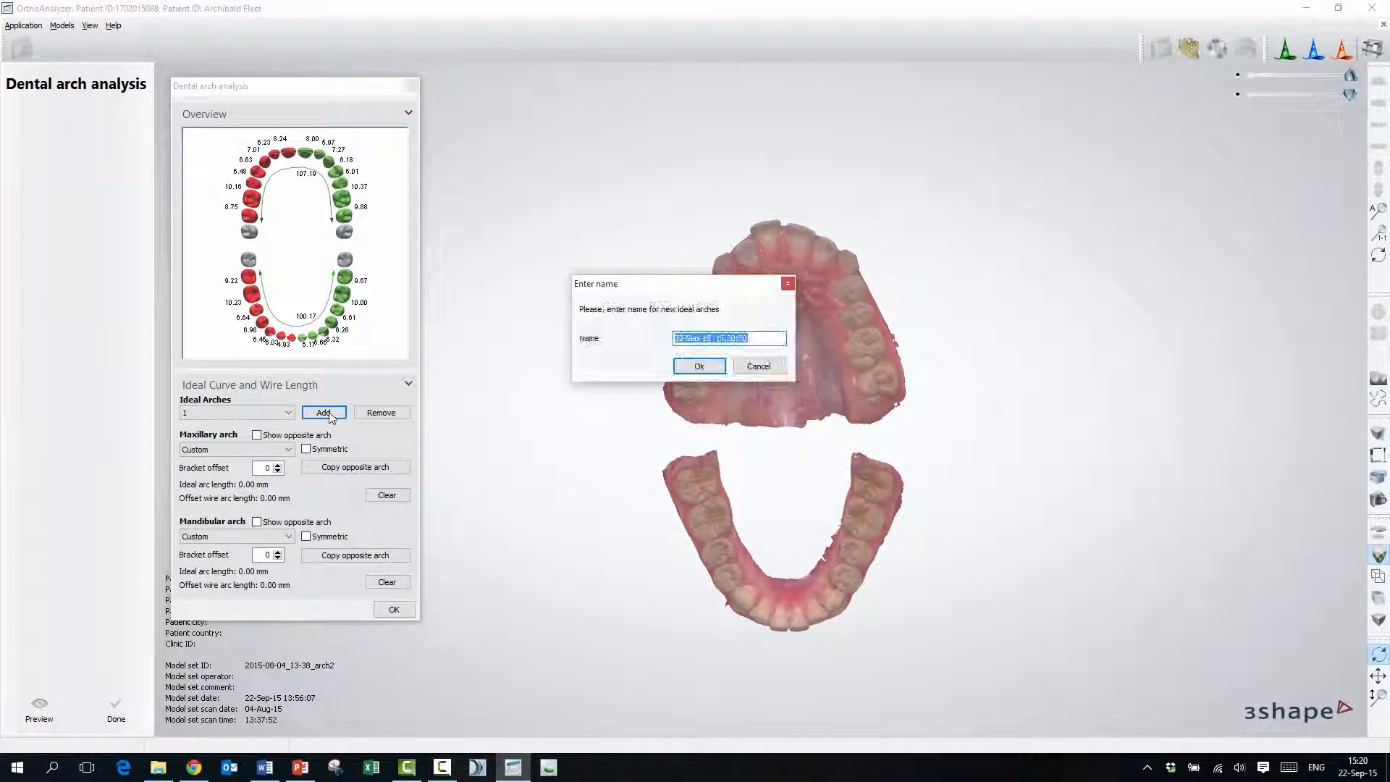
text(55)
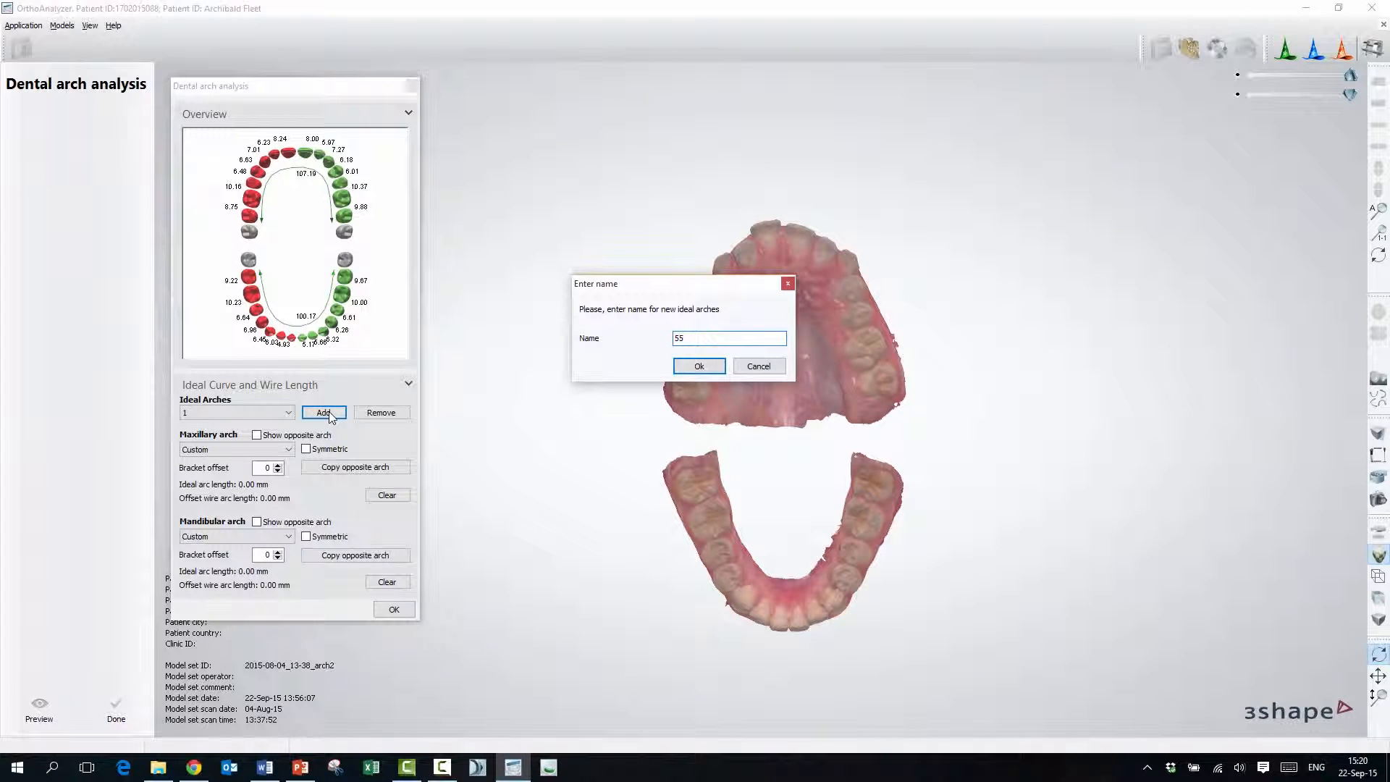
click(699, 365)
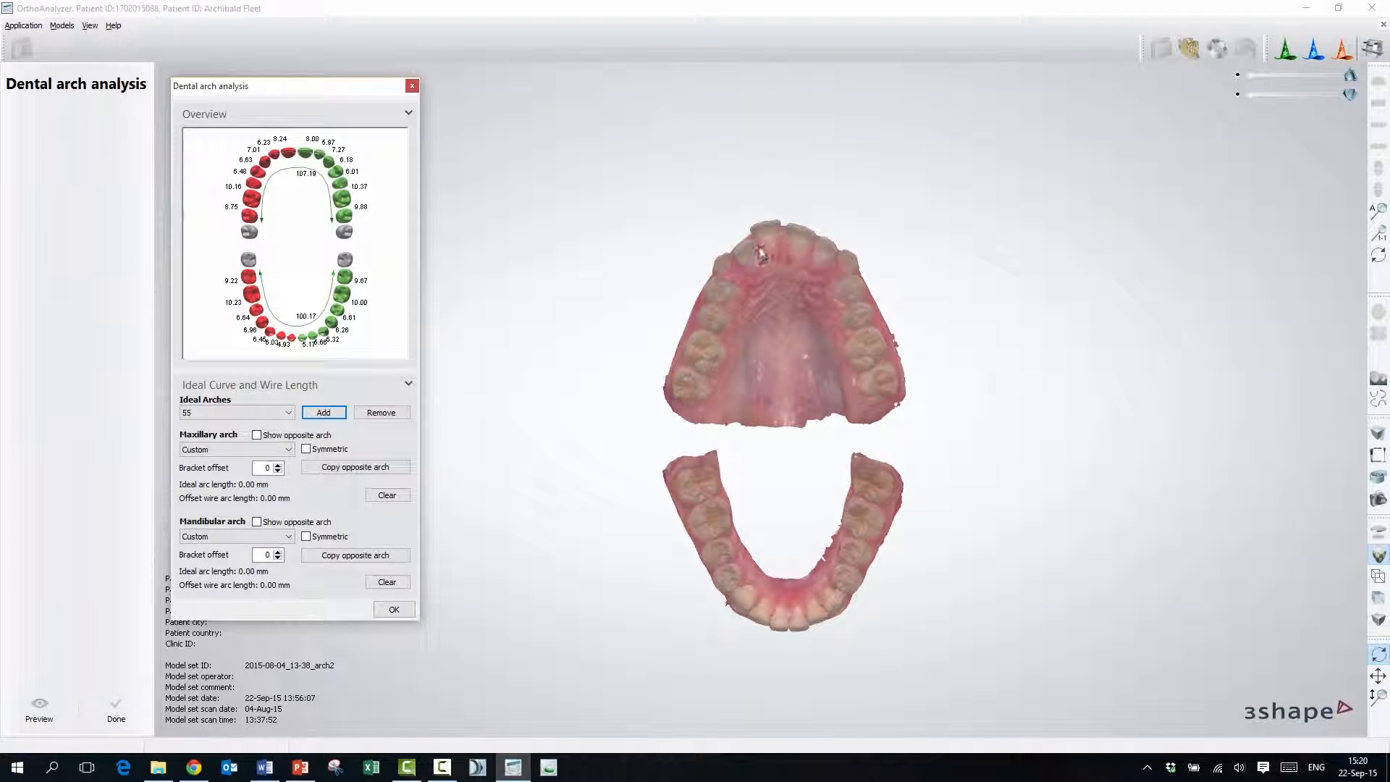
Draw a custom mandibular curve about 99 mm long from last molar to last molar along the lower teeth, and copy it to the maxillary arch.
click(688, 477)
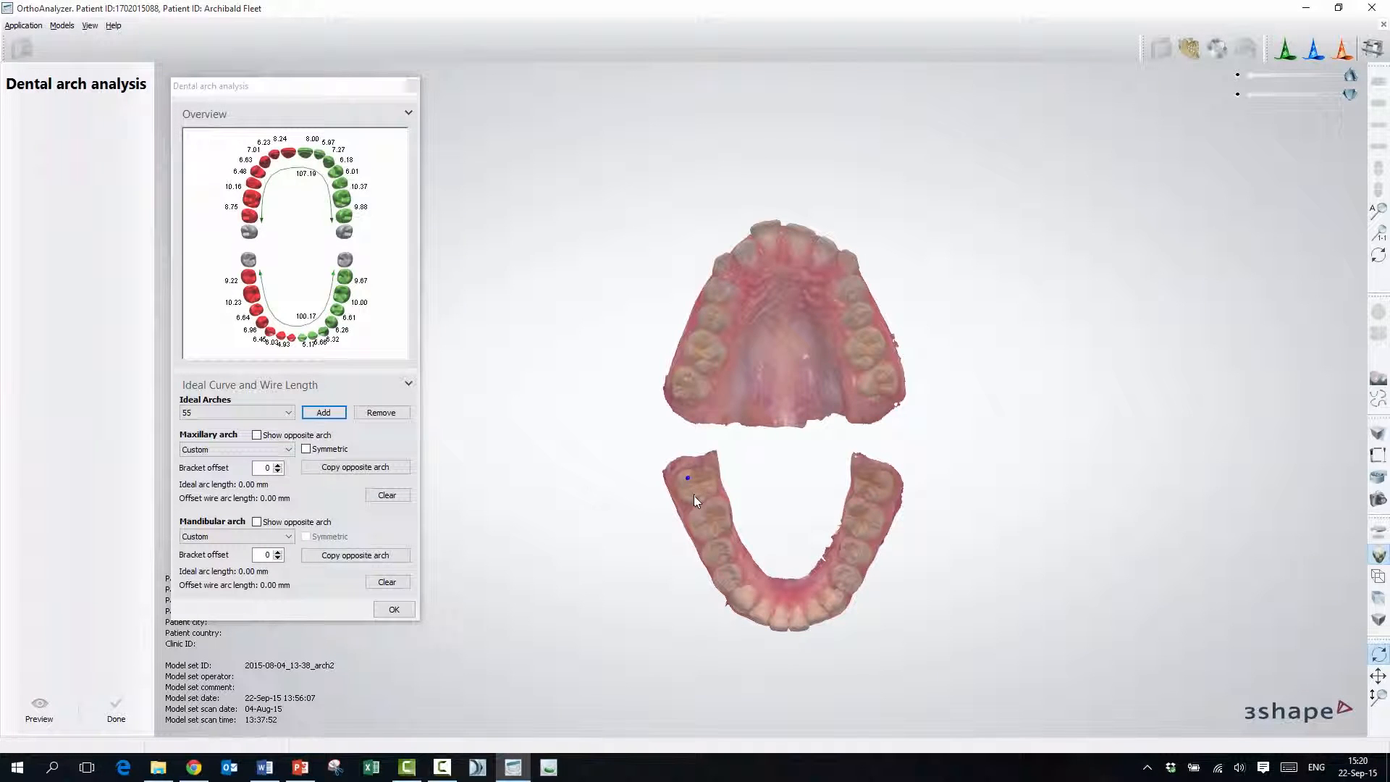
click(708, 535)
click(757, 614)
click(783, 623)
click(813, 621)
click(835, 607)
click(878, 510)
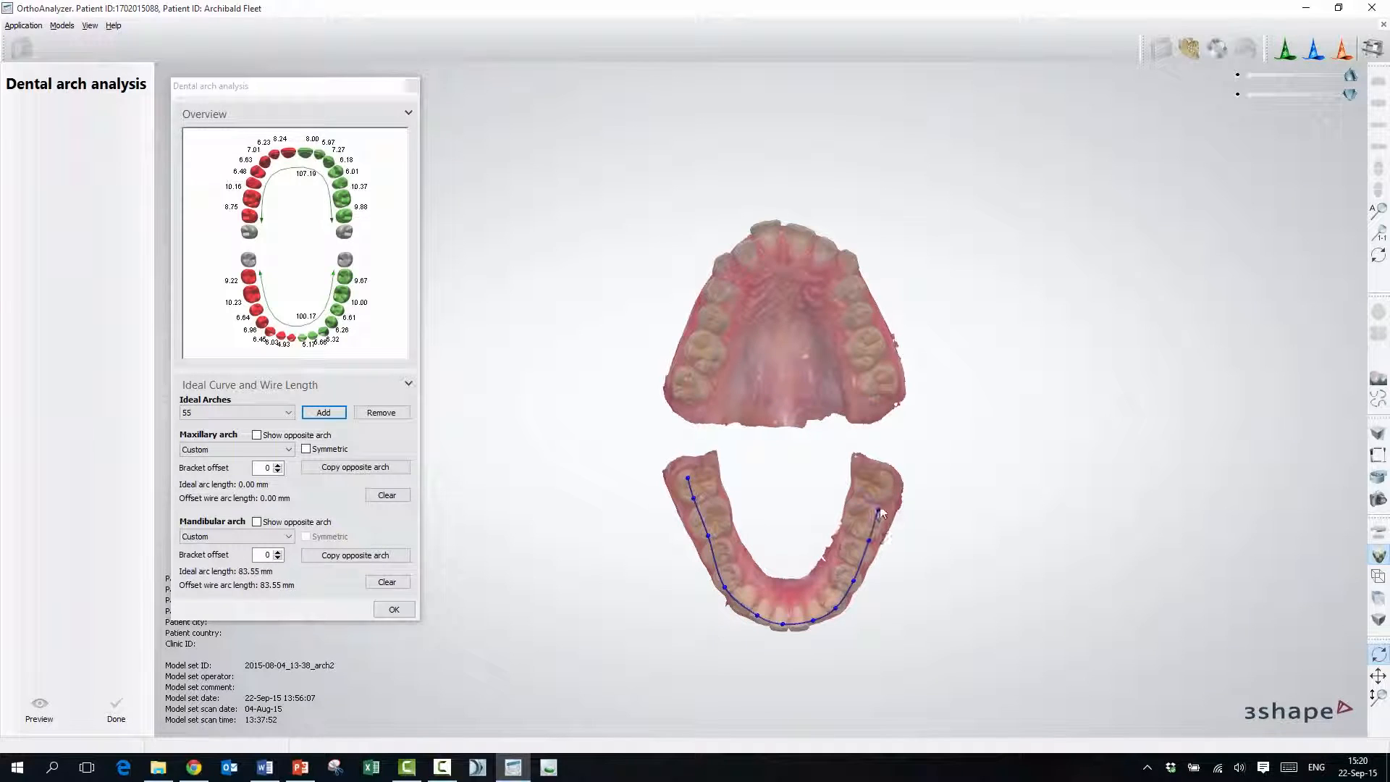
click(891, 485)
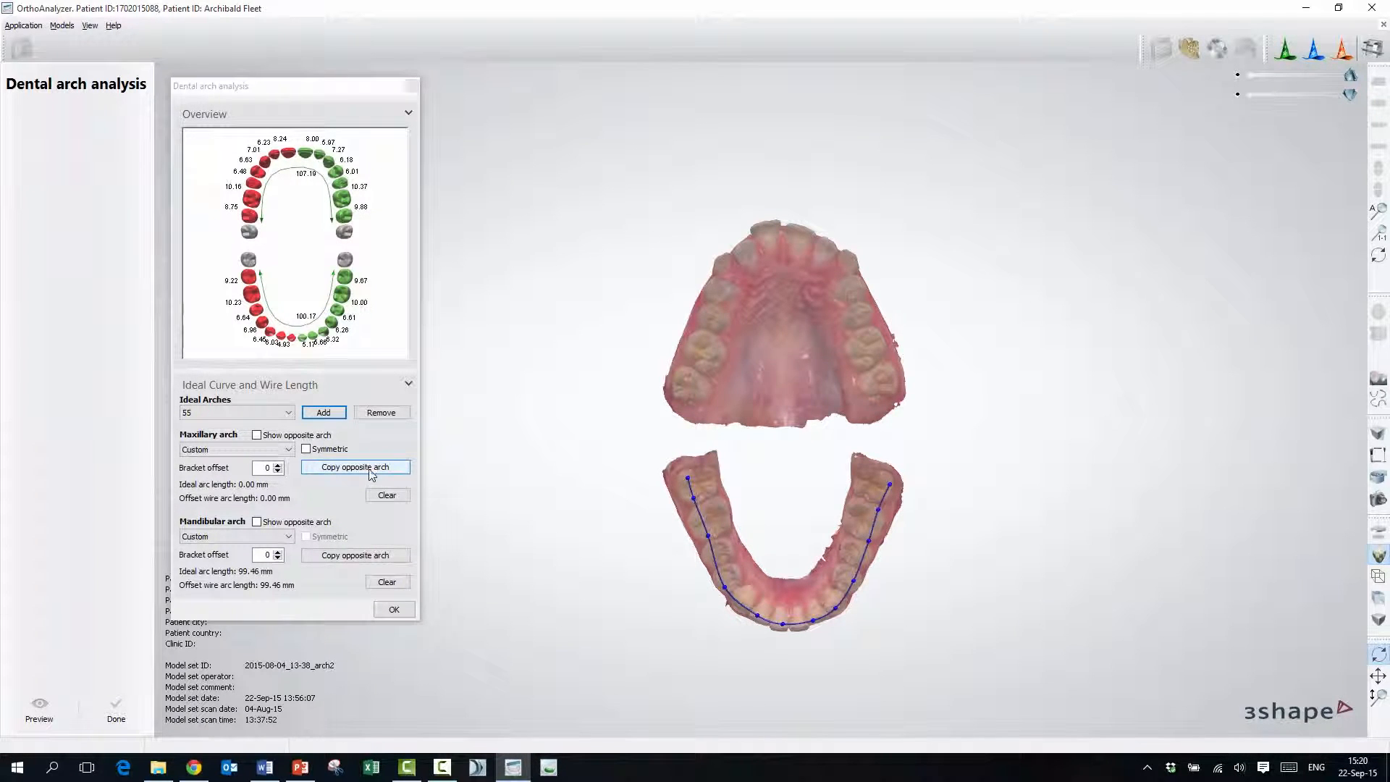
click(371, 468)
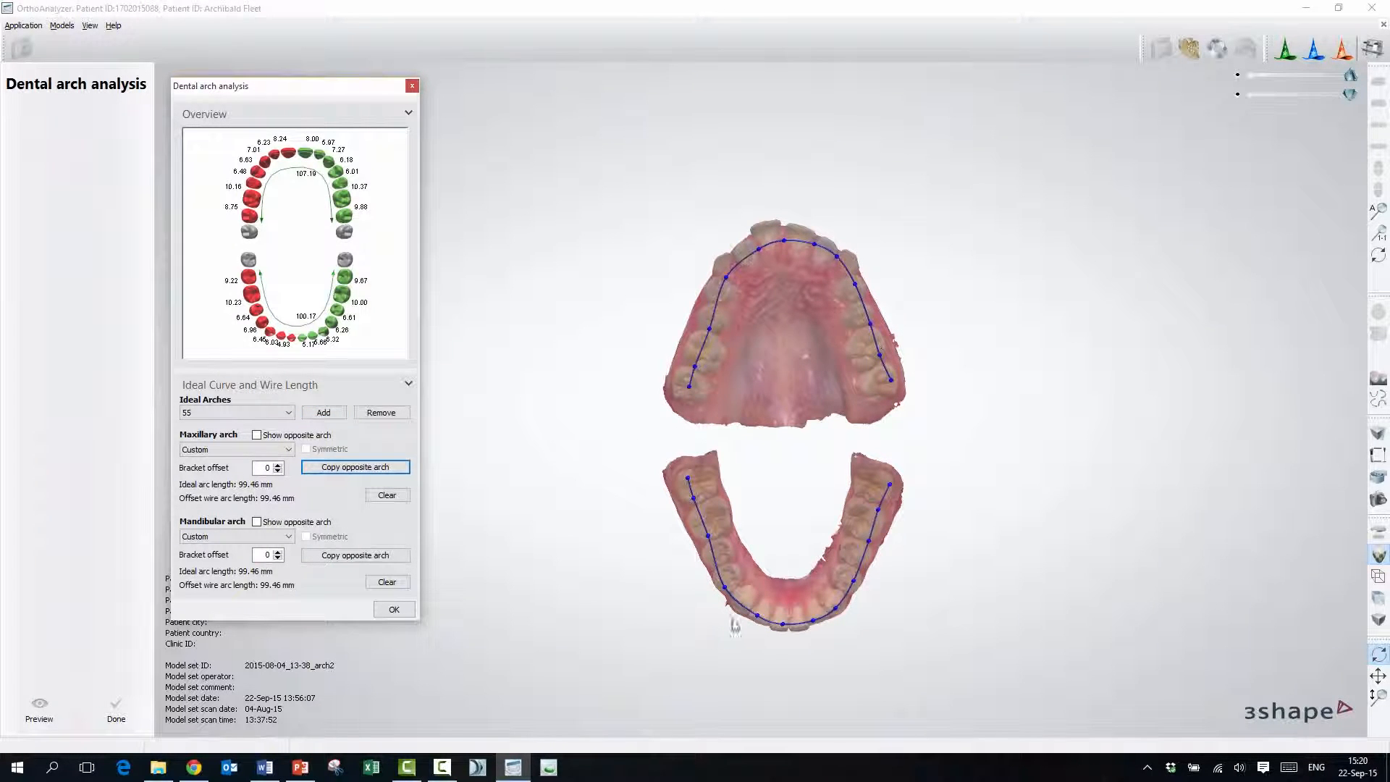
Finish the dental arch analysis and start the virtual setup, accepting its license terms.
click(114, 705)
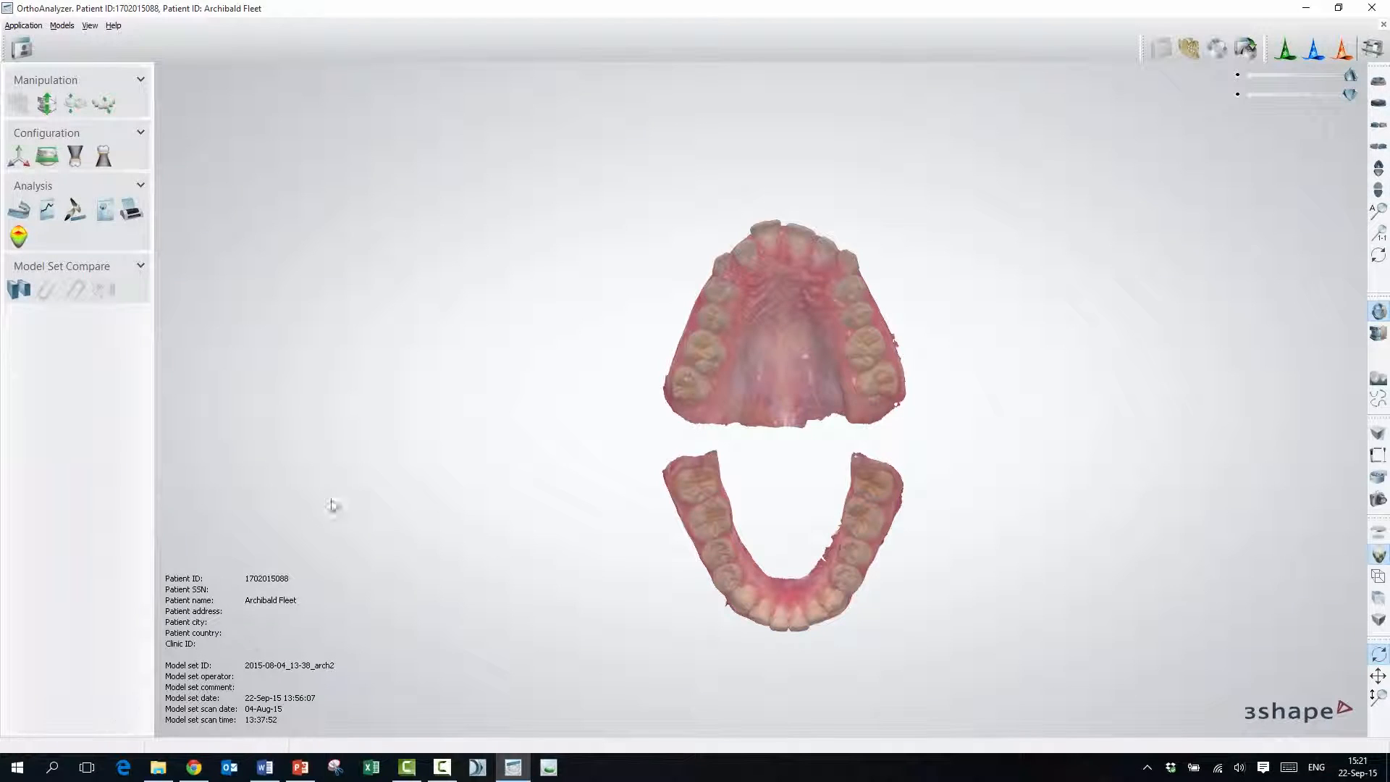
click(107, 102)
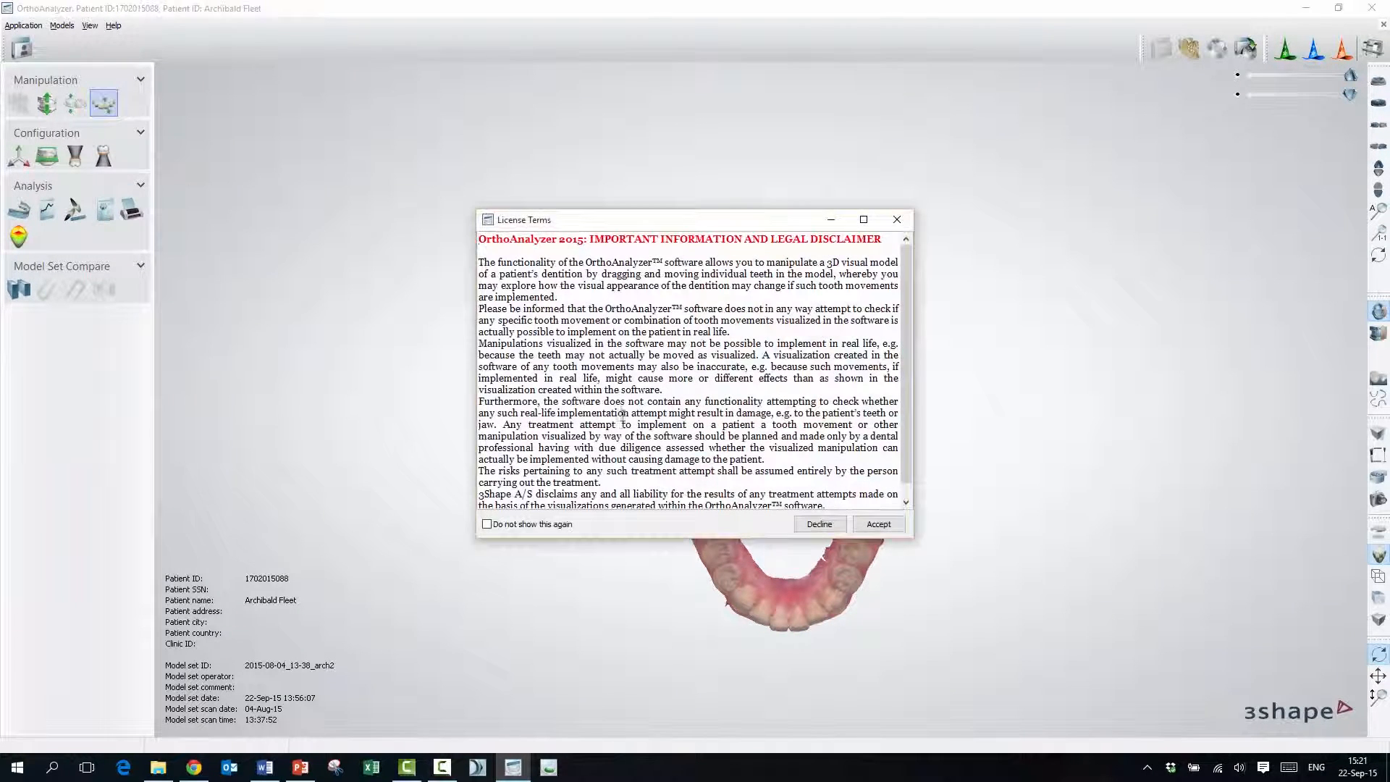
click(878, 524)
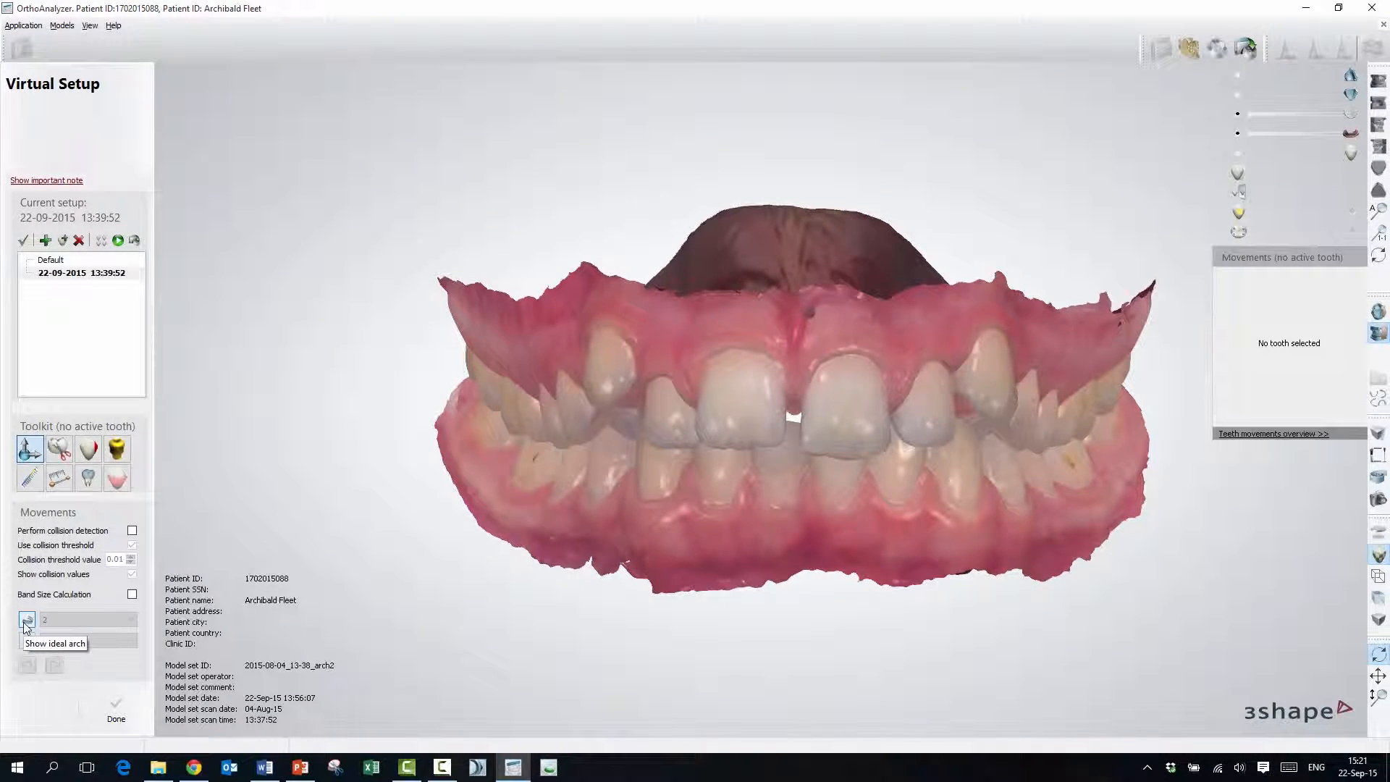
Show the ideal arch set 55 in the virtual setup and display both jaws opened out in occlusal view.
click(26, 620)
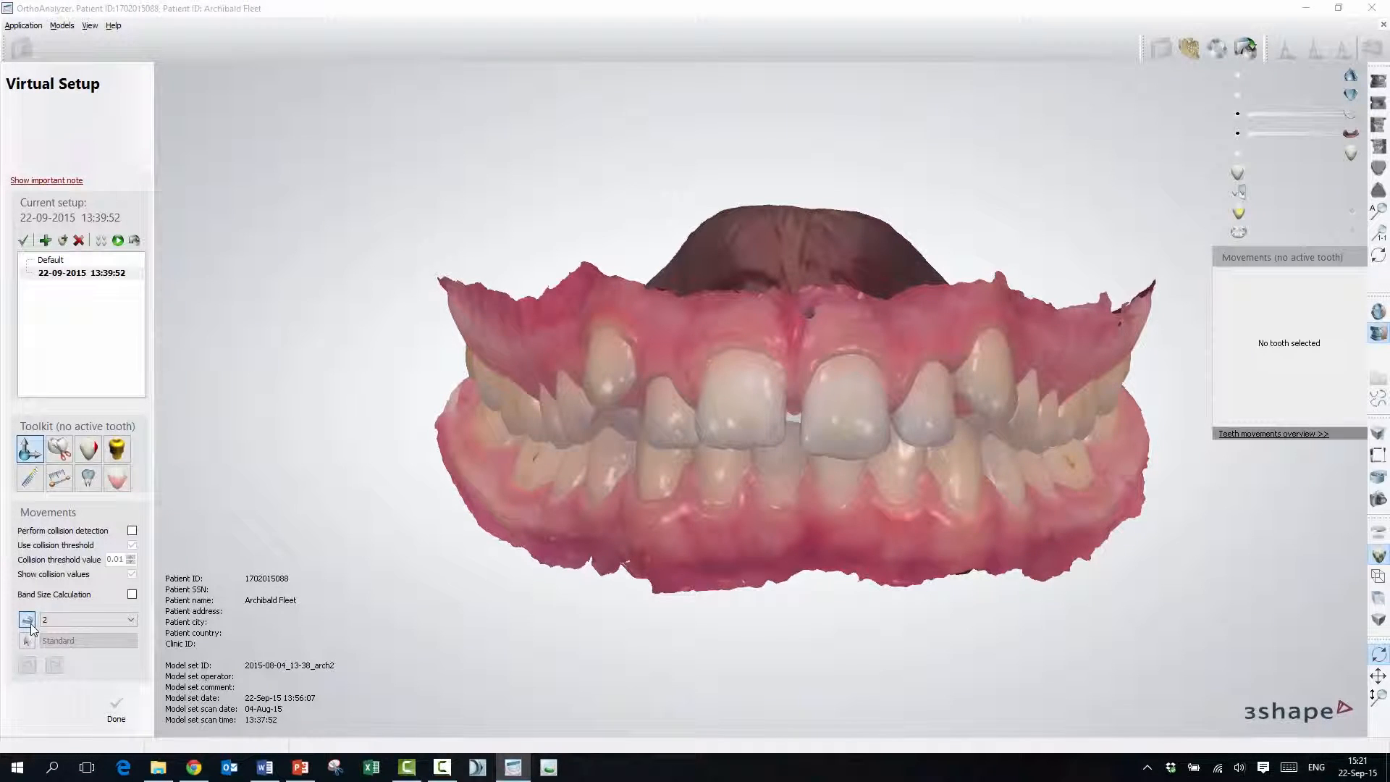
click(132, 619)
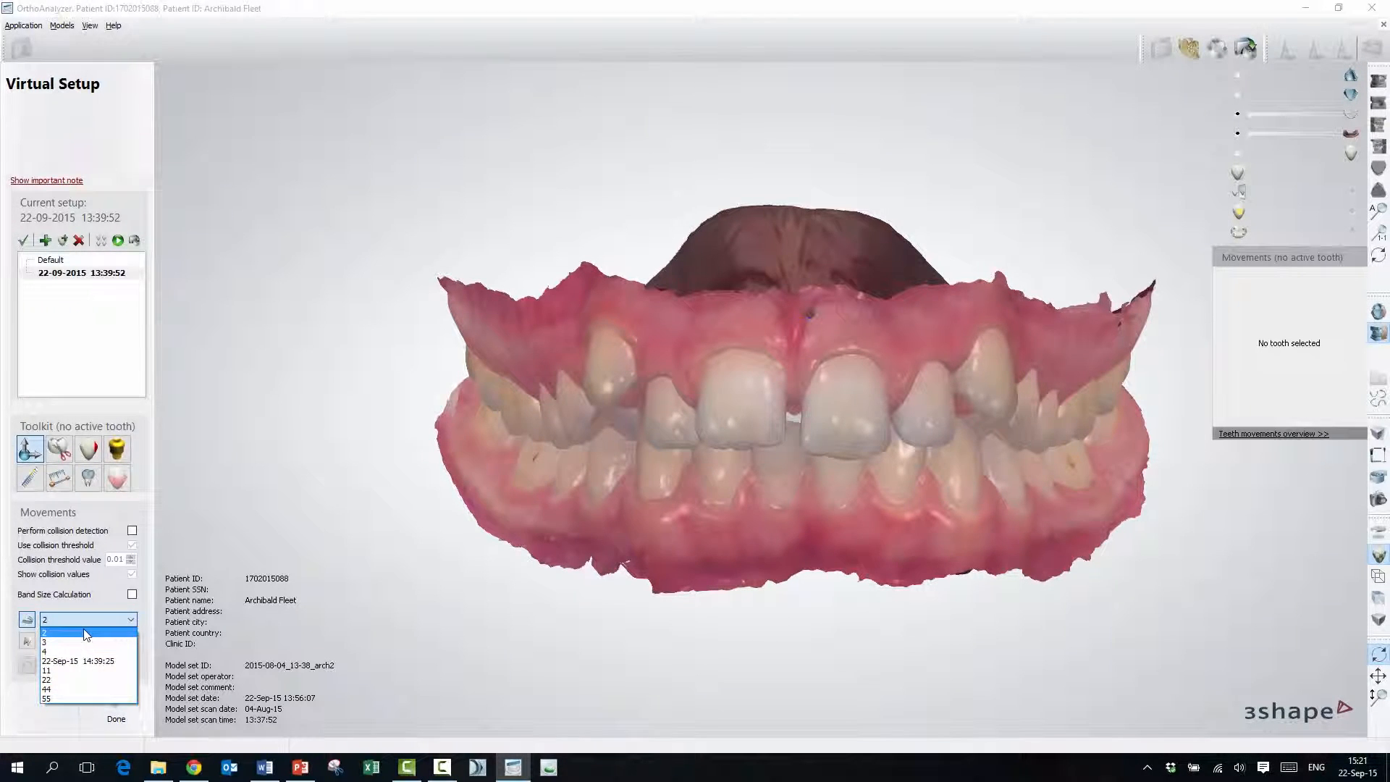
click(84, 698)
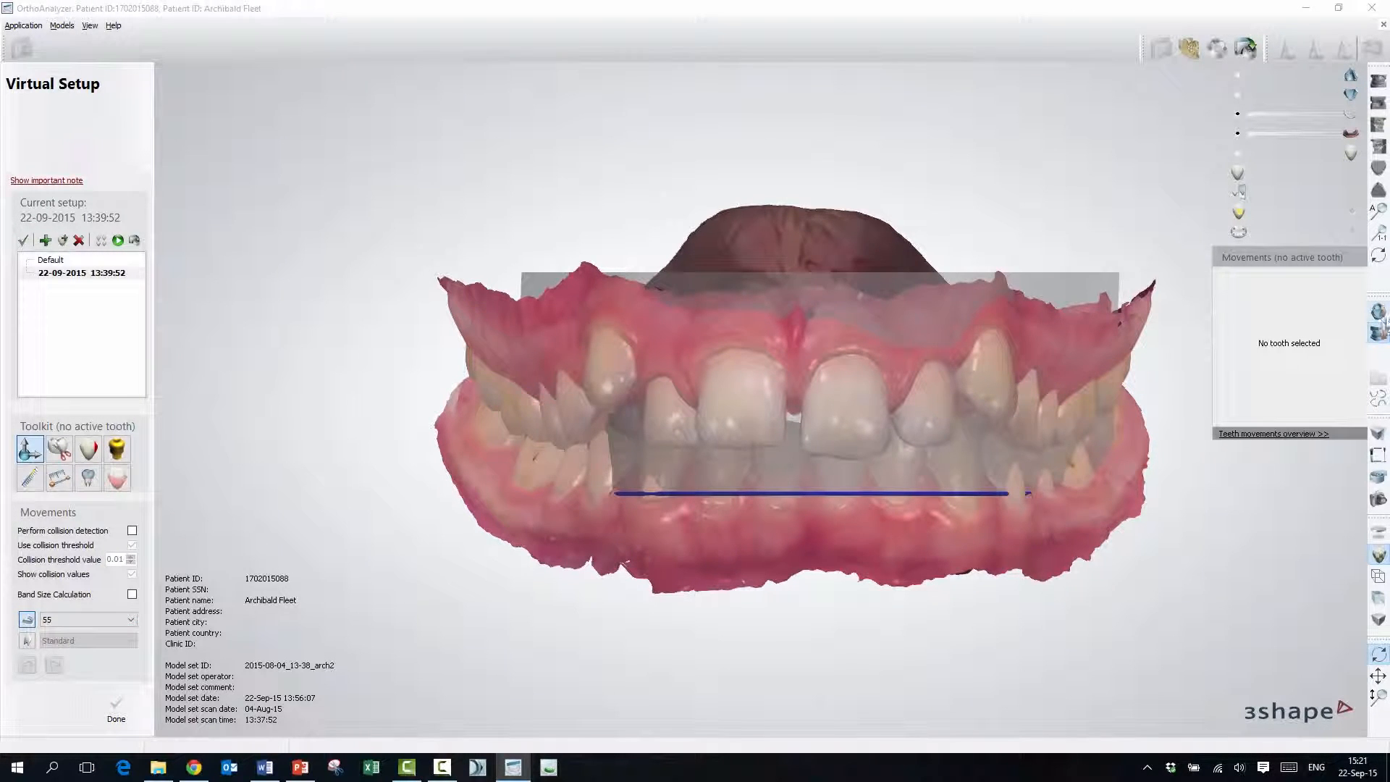
click(1380, 317)
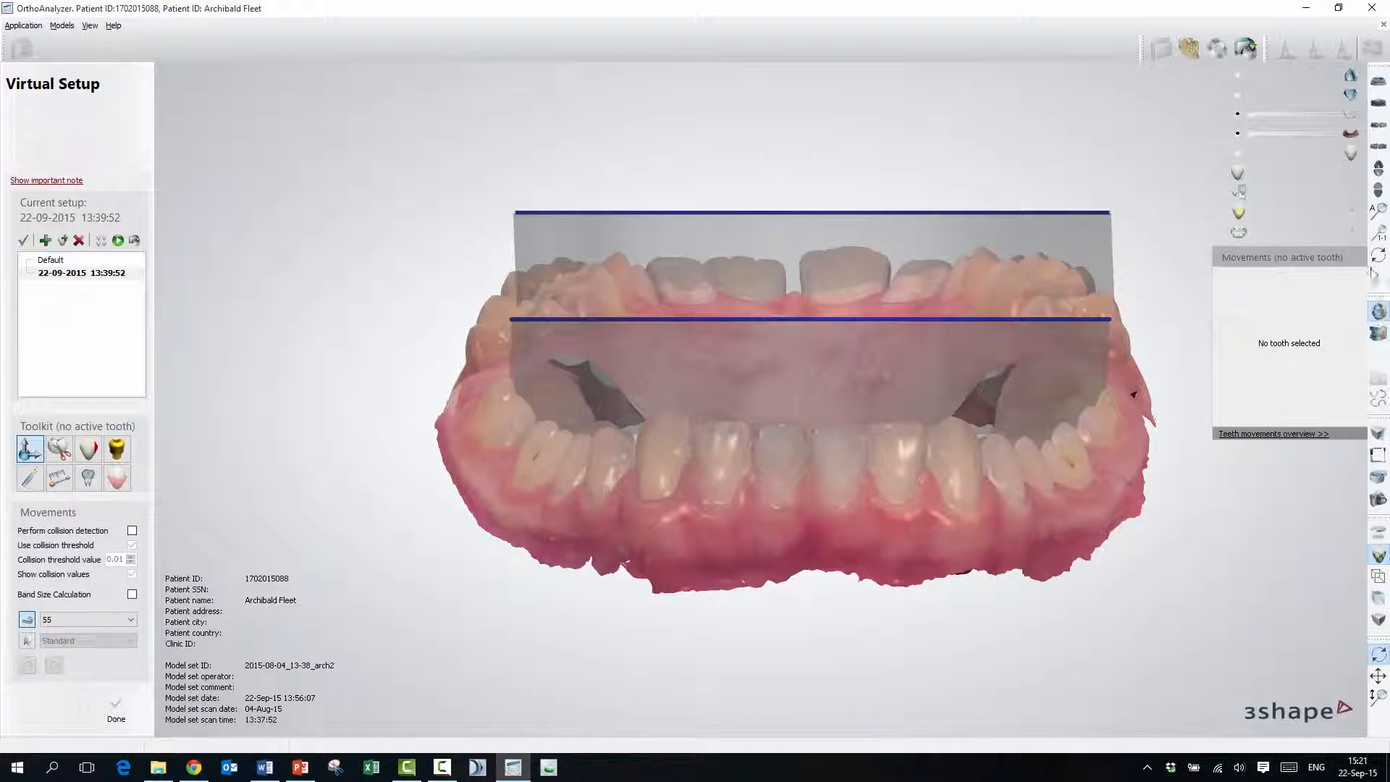
click(1377, 174)
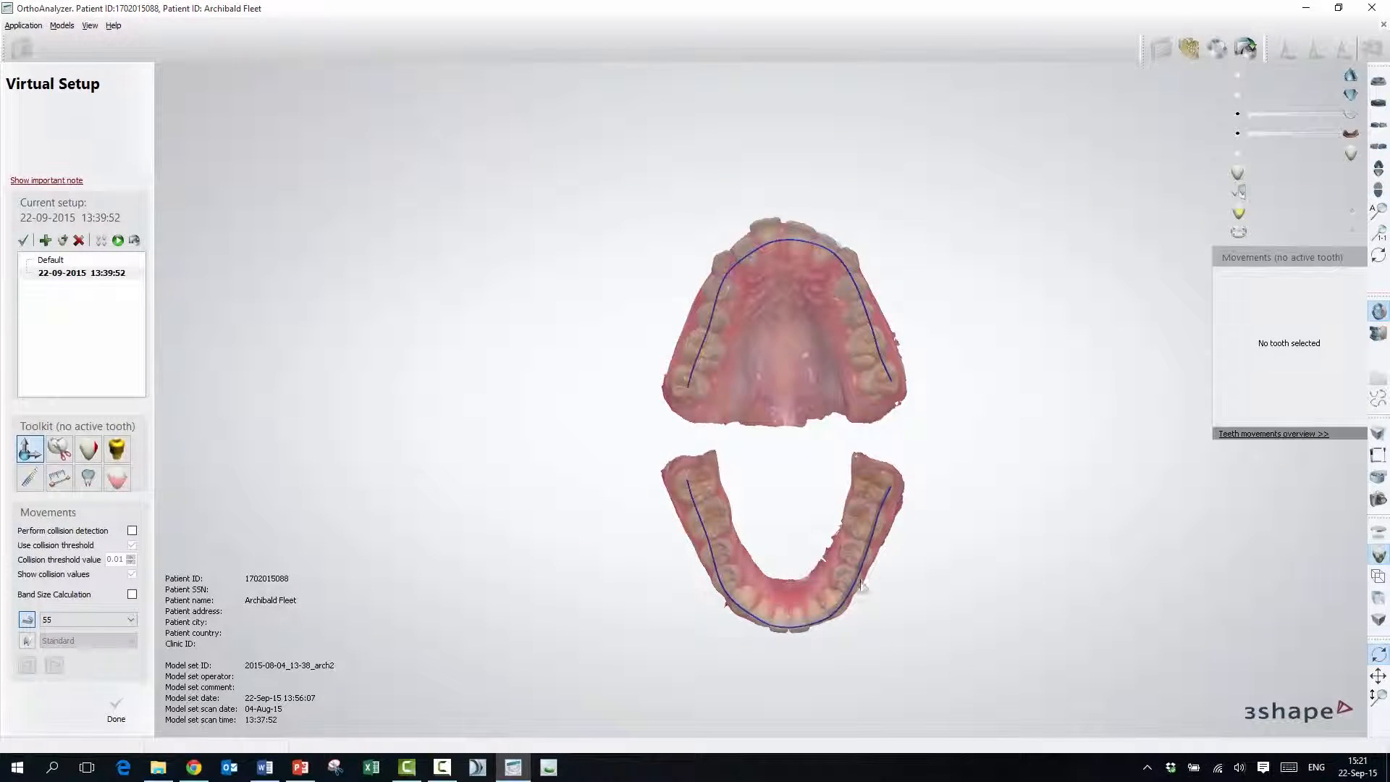
Move the upper front teeth from 23 across the incisors to 13 toward the ideal curve, shifting 13 about -0.6 mm in Forward/Backward.
scroll(789, 605, up, 3)
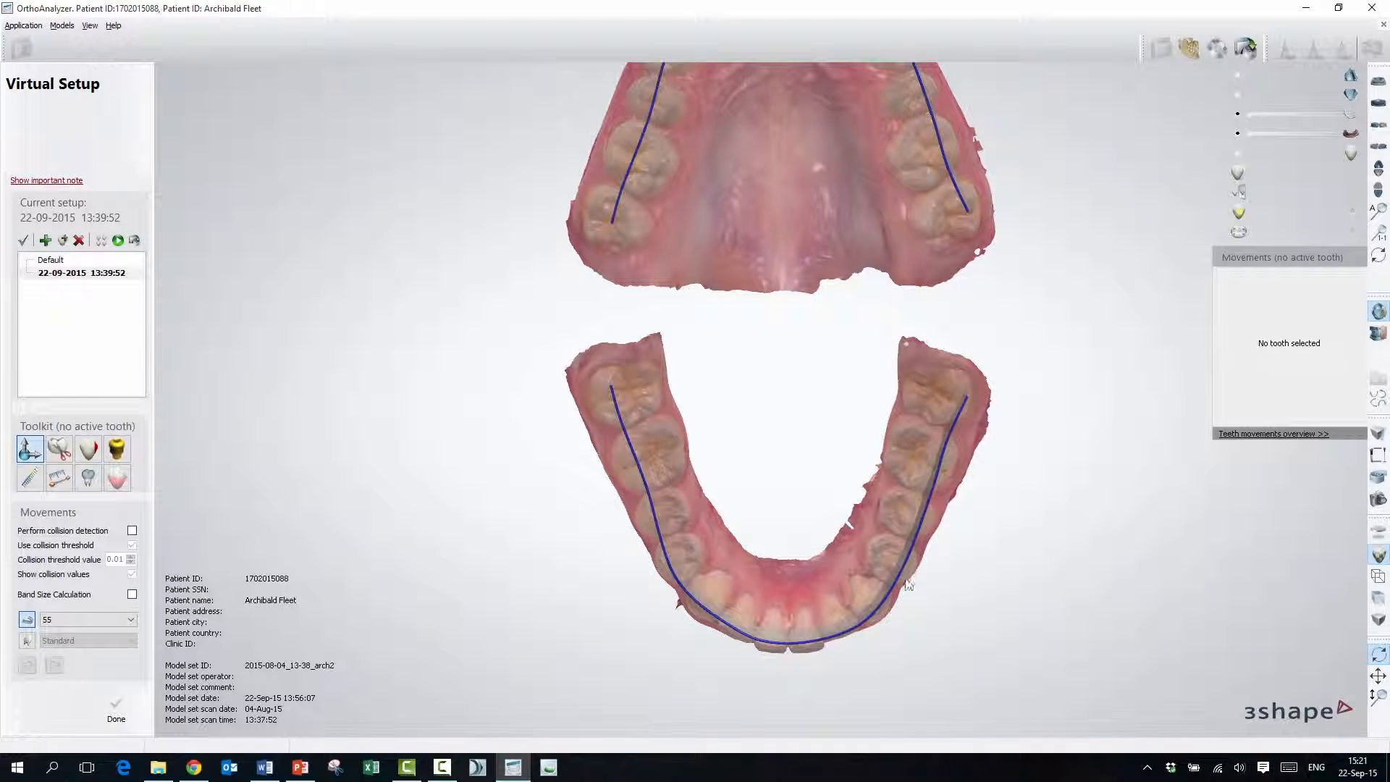
scroll(892, 318, down, 2)
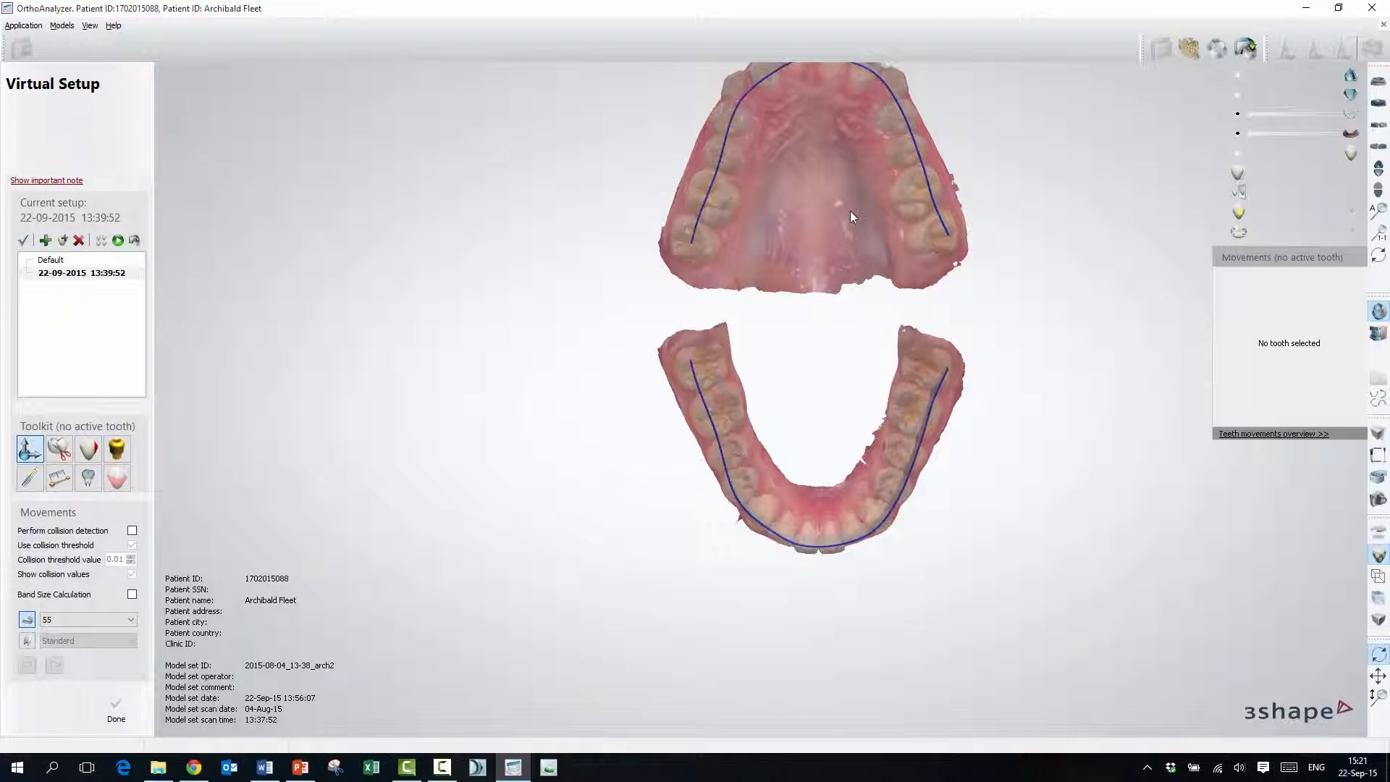
middle_drag(814, 247, 740, 447)
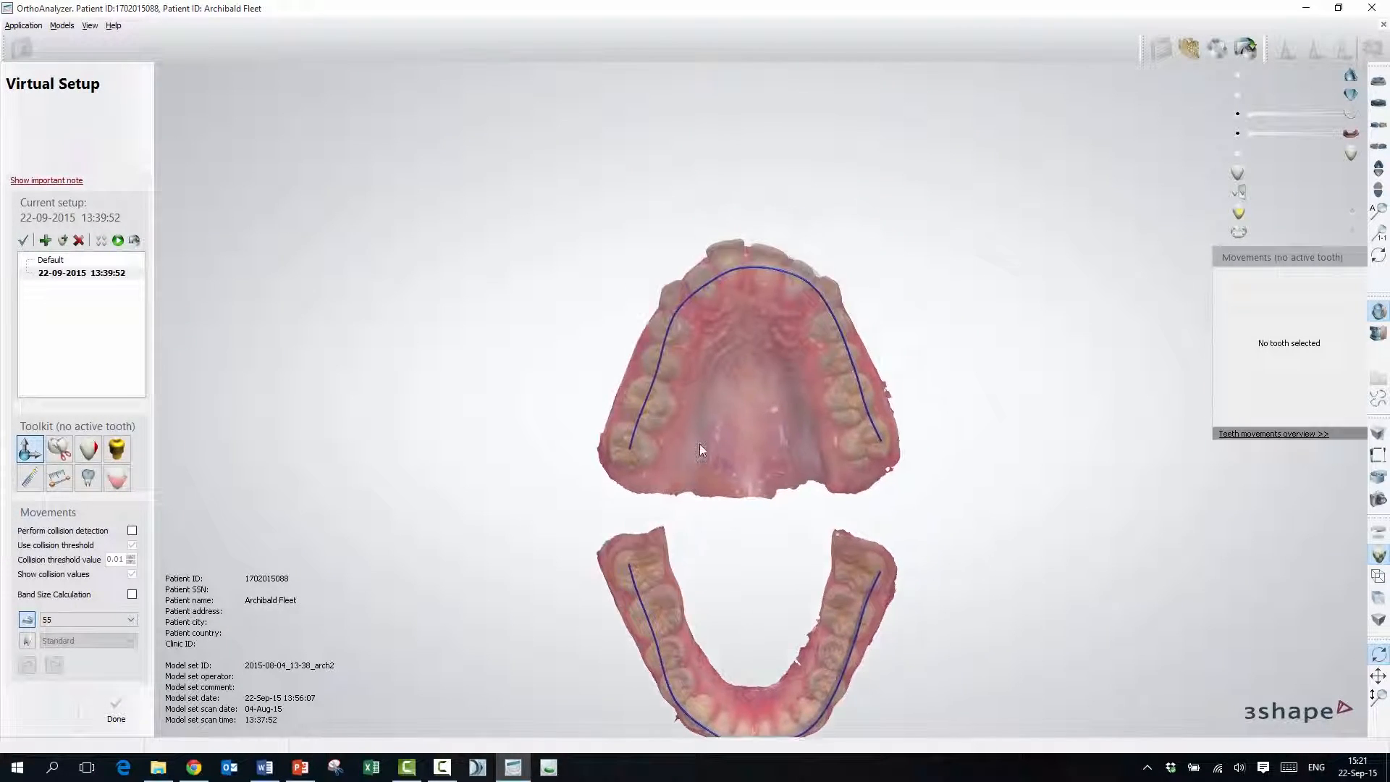
scroll(698, 437, up, 5)
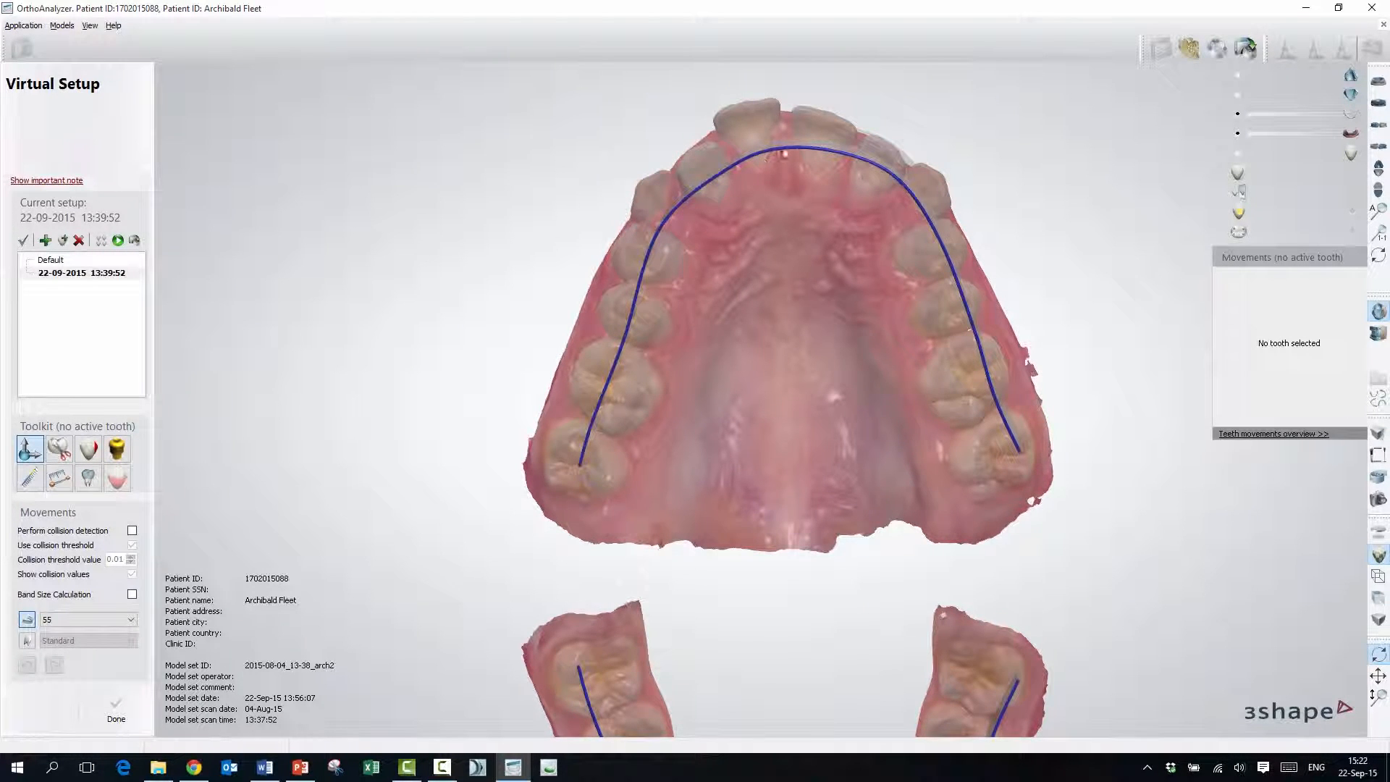
click(934, 178)
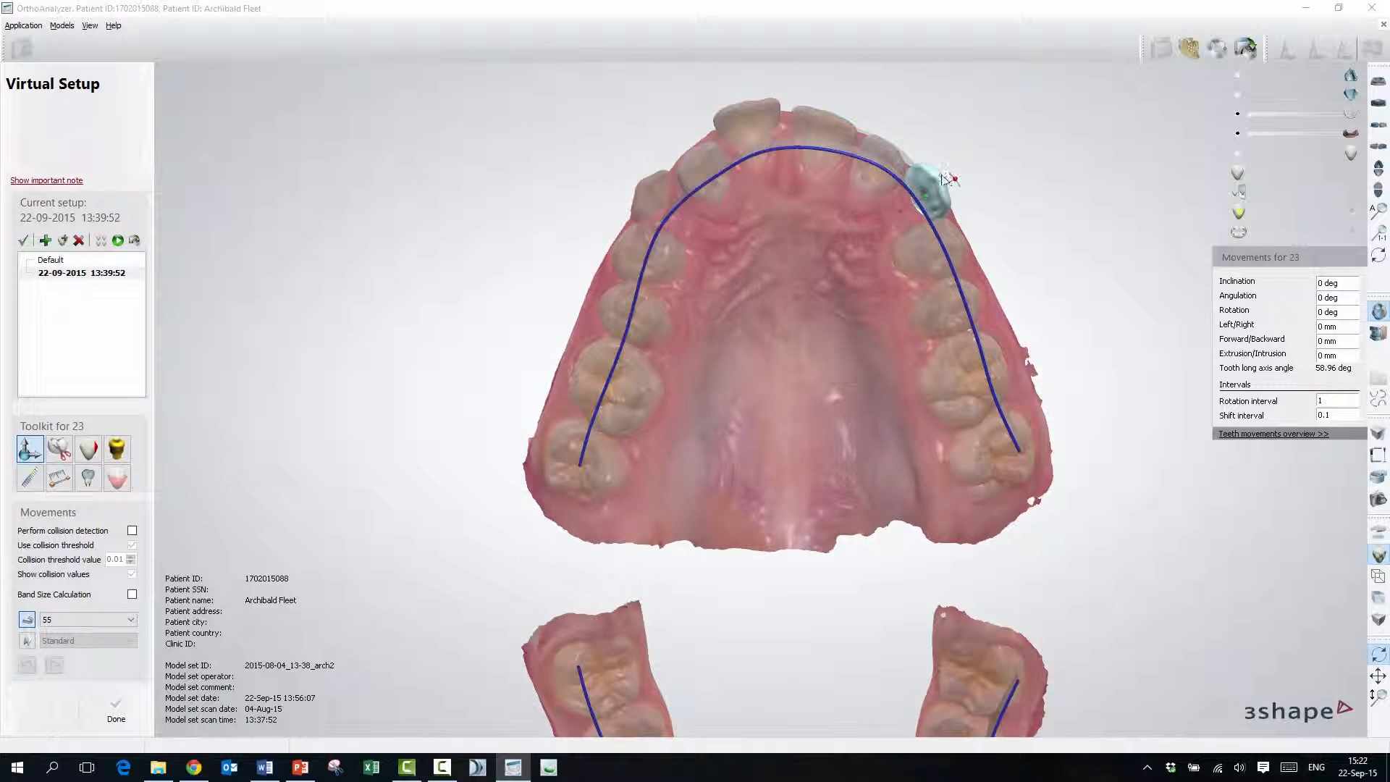
drag(939, 178, 763, 138)
click(826, 128)
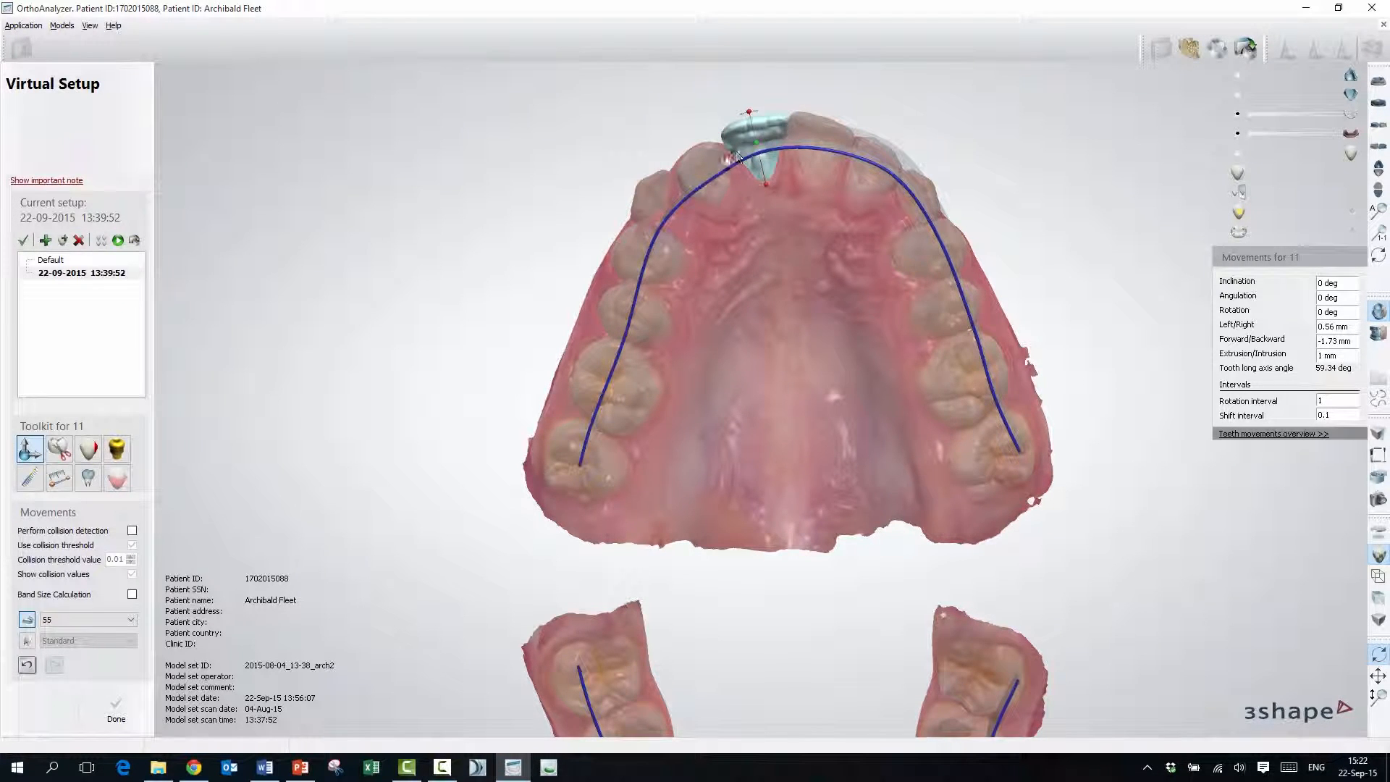
click(700, 174)
drag(698, 170, 657, 199)
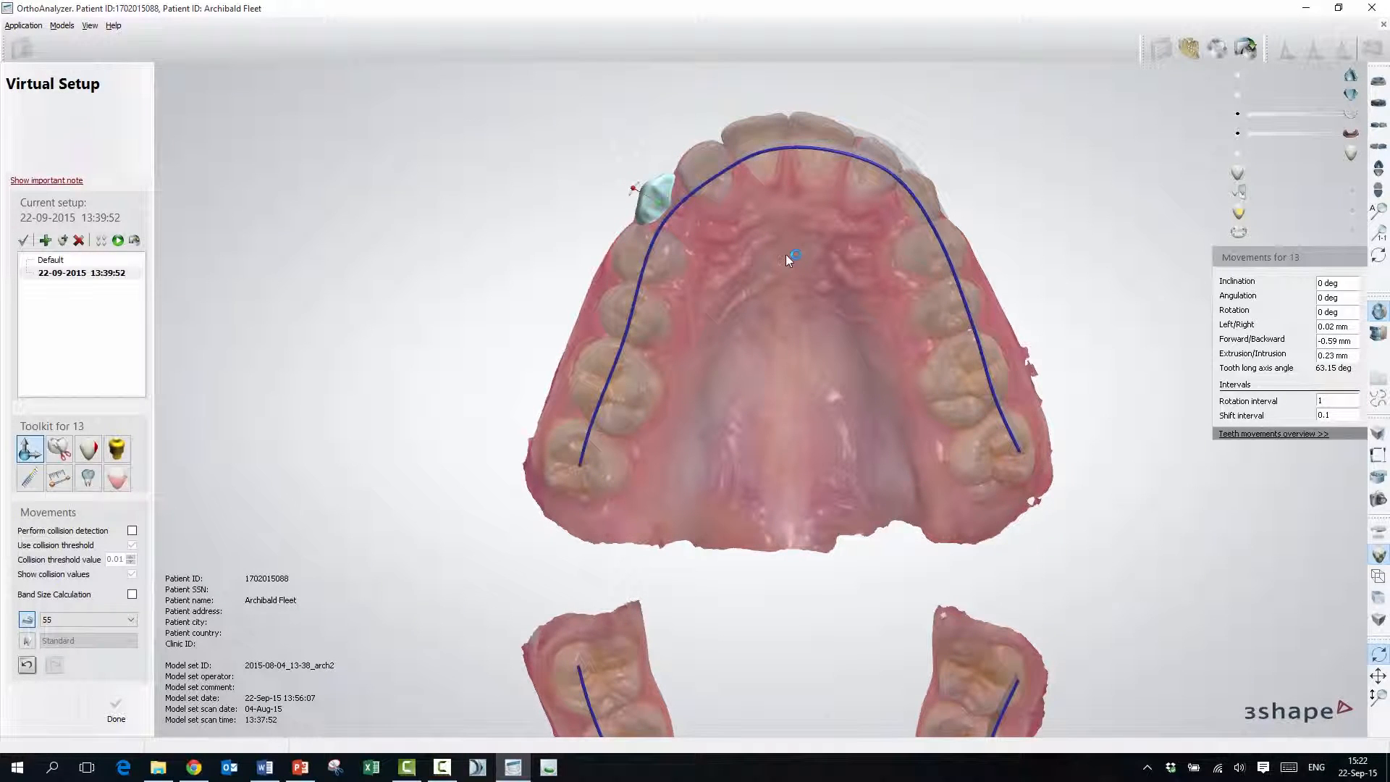